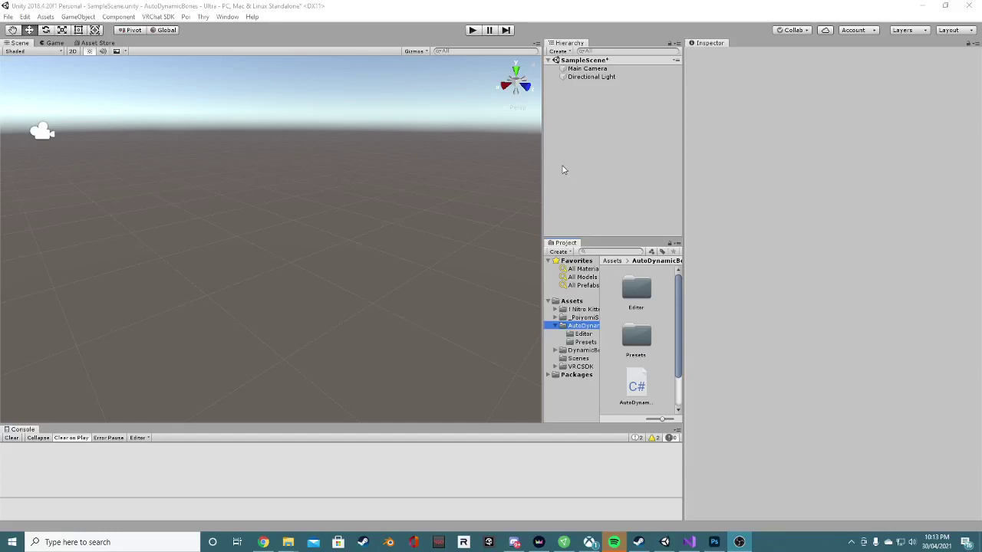
- Add the Test model from the "! Nitro Kitten Model" assets folder to the SampleScene hierarchy
{"action": "left_click_drag", "start_coordinate": [542, 157], "coordinate": [547, 157]}
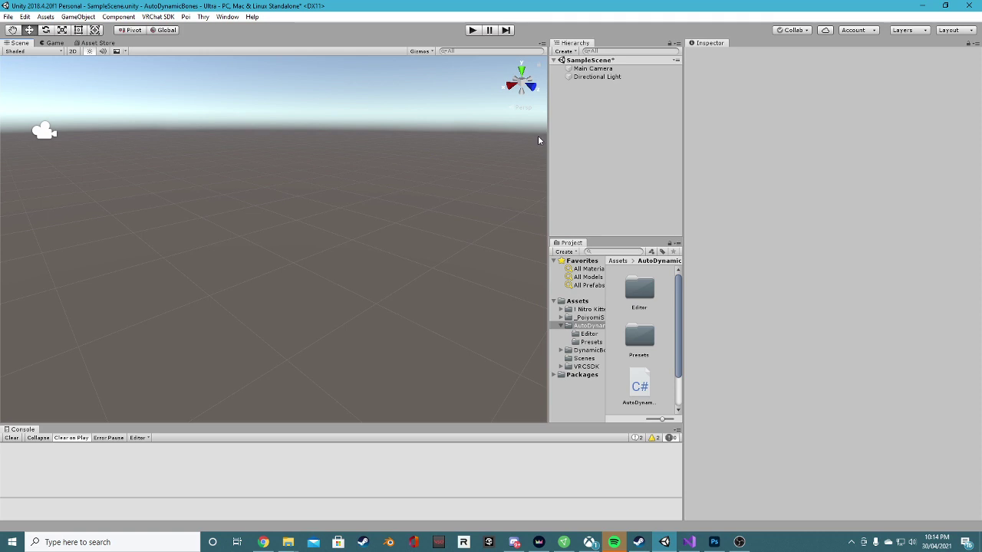
{"action": "left_click_drag", "start_coordinate": [547, 145], "coordinate": [529, 143]}
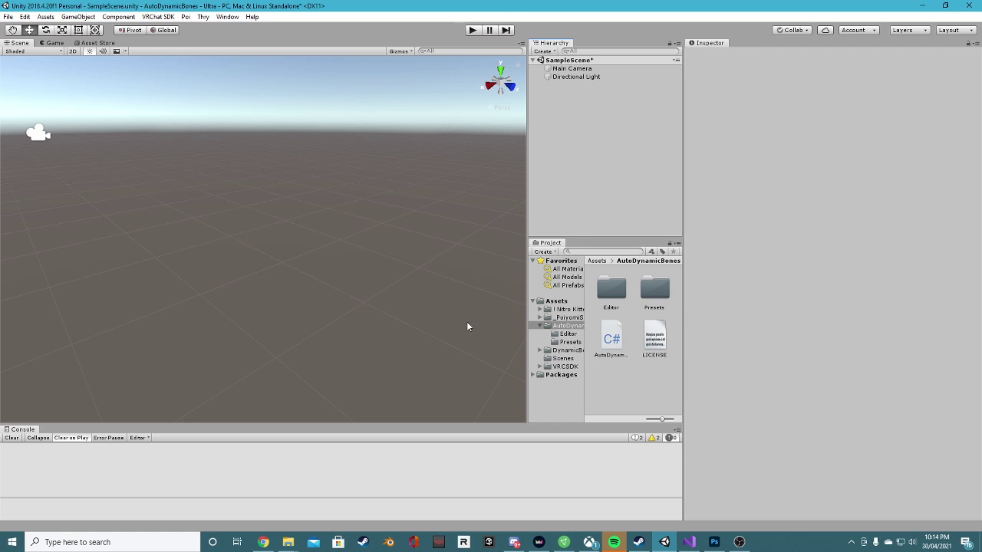
{"action": "left_click", "coordinate": [560, 303]}
{"action": "scroll", "coordinate": [654, 296], "scroll_direction": "down", "scroll_amount": 3}
{"action": "left_click", "coordinate": [576, 308]}
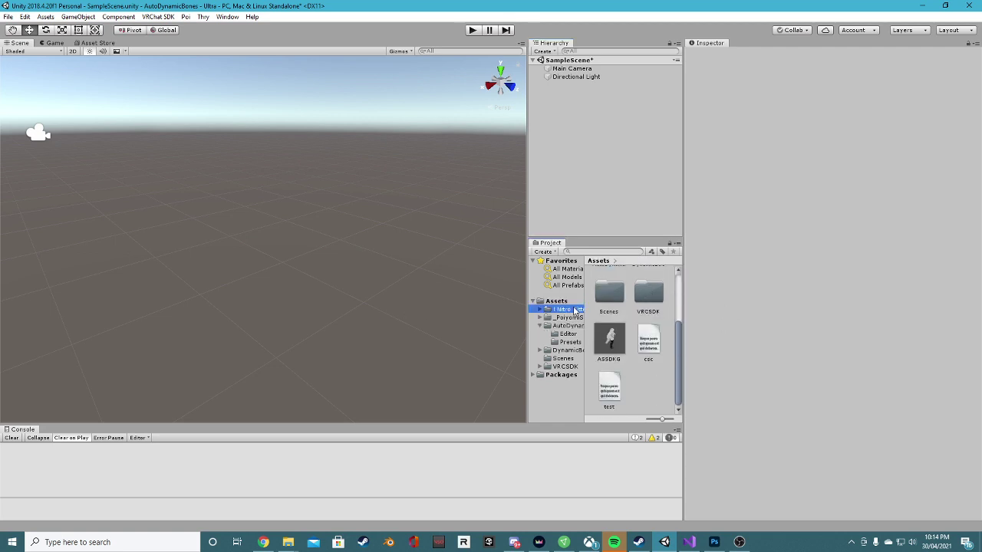
{"action": "left_click_drag", "start_coordinate": [597, 396], "coordinate": [601, 153]}
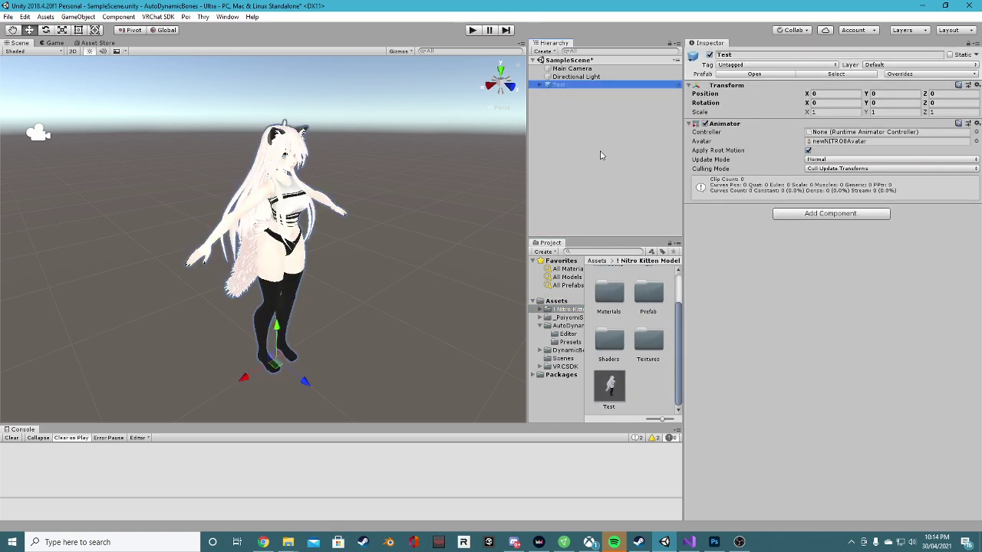
- Run the scene in Play mode, move the Test avatar along its X axis to check its movement, and stop playback
{"action": "right_click_drag", "start_coordinate": [386, 189], "coordinate": [391, 150]}
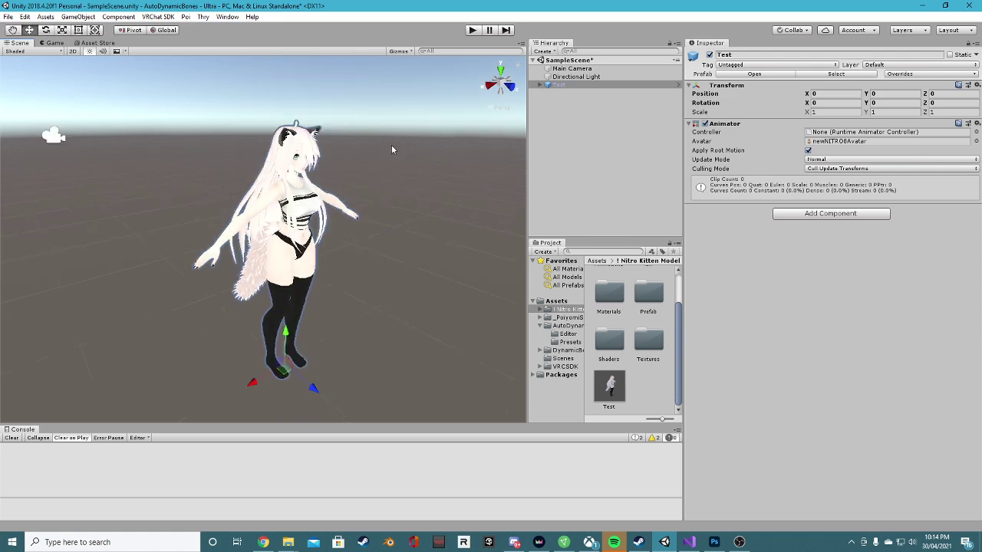
{"action": "left_click", "coordinate": [473, 30]}
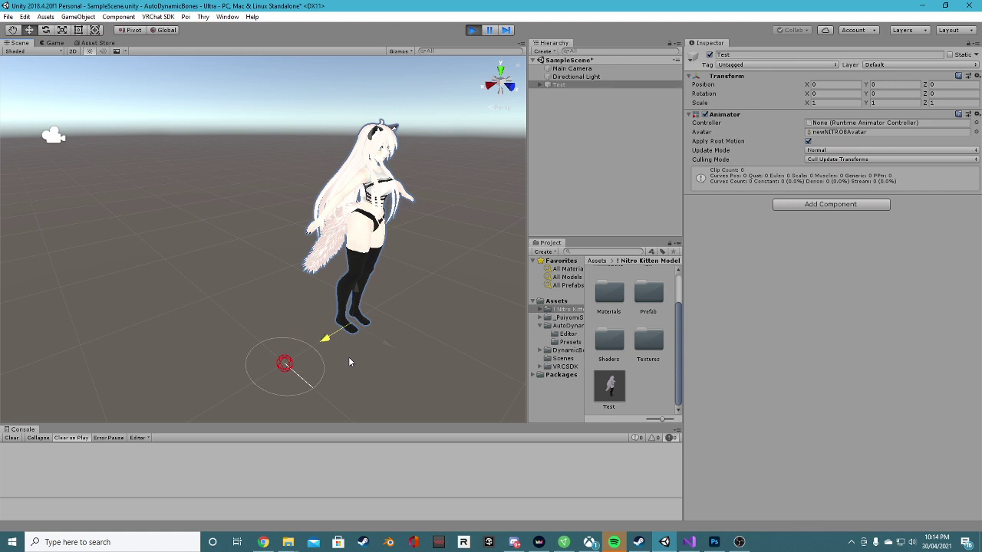
{"action": "left_click", "coordinate": [473, 31]}
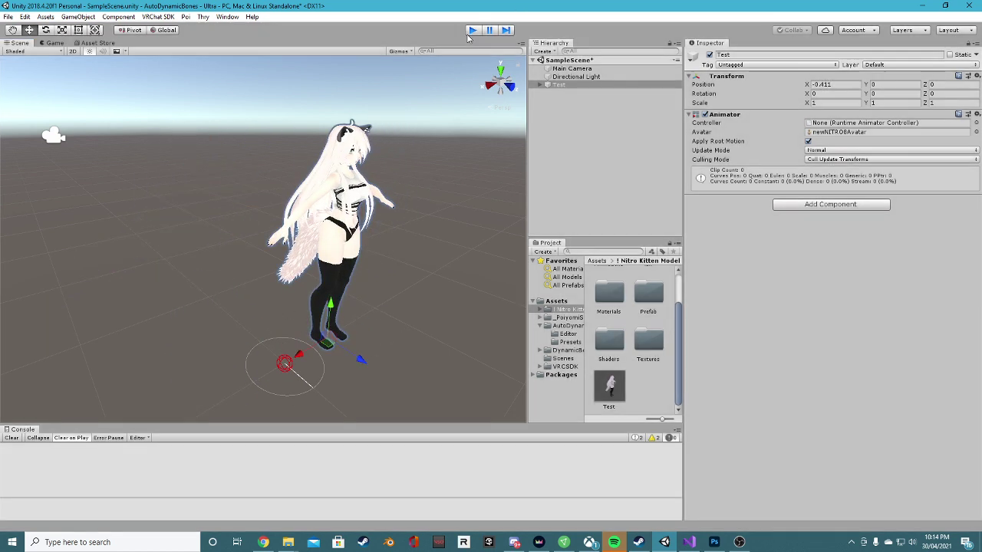
- Add the Auto Dynamic Bones component to the Test avatar and apply the setup wizard's error fixes
{"action": "left_click", "coordinate": [787, 216]}
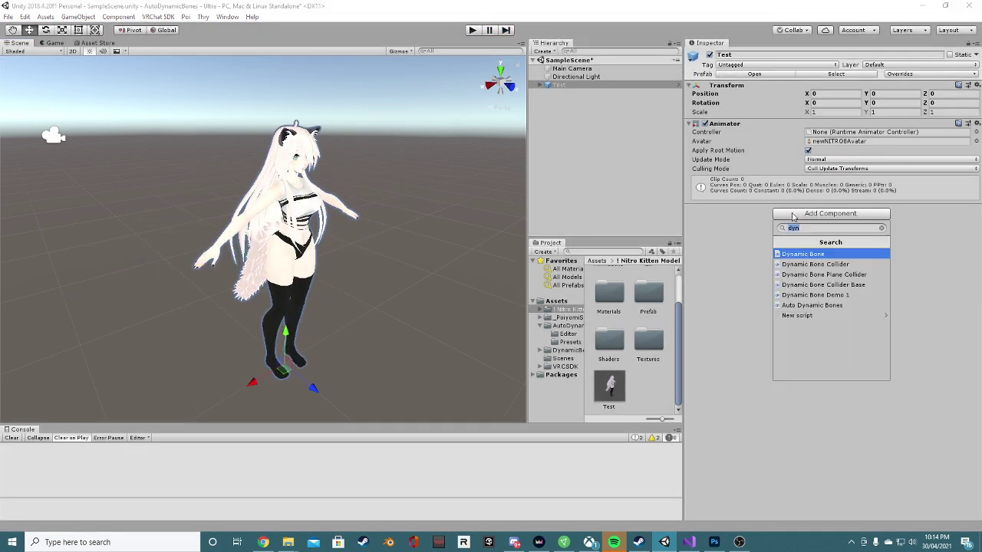
{"action": "left_click", "coordinate": [800, 305]}
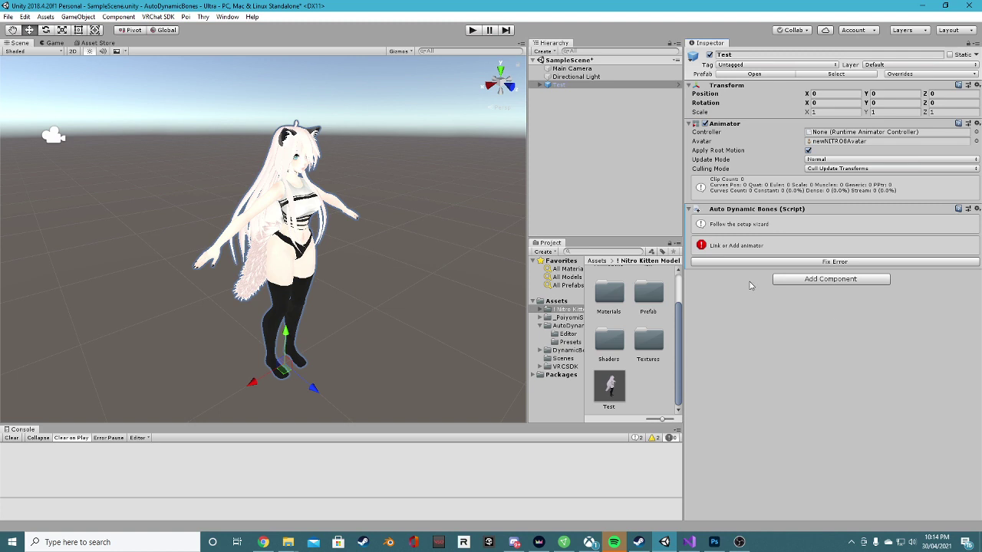
{"action": "left_click", "coordinate": [810, 261]}
{"action": "left_click", "coordinate": [779, 263]}
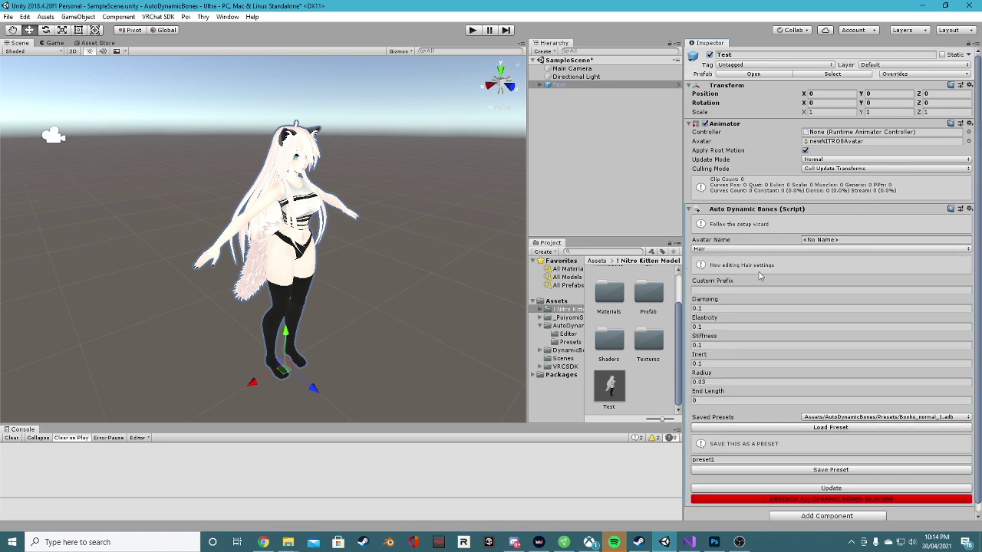
- Enter a custom prefix for the Hair settings and choose the Hair_normal_3.adb saved preset
{"action": "scroll", "coordinate": [759, 276], "scroll_direction": "down", "scroll_amount": 1}
{"action": "left_click", "coordinate": [719, 281]}
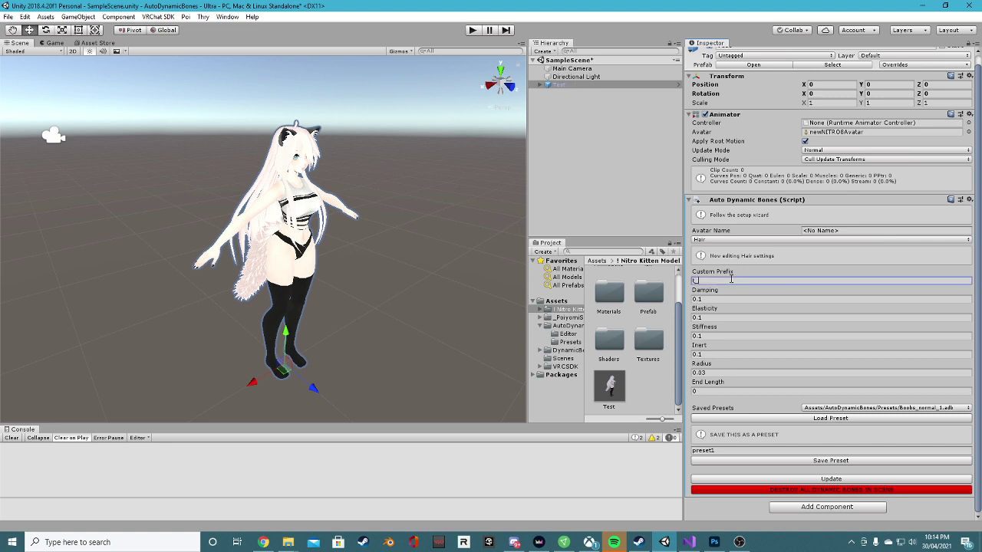
{"action": "left_click", "coordinate": [863, 413]}
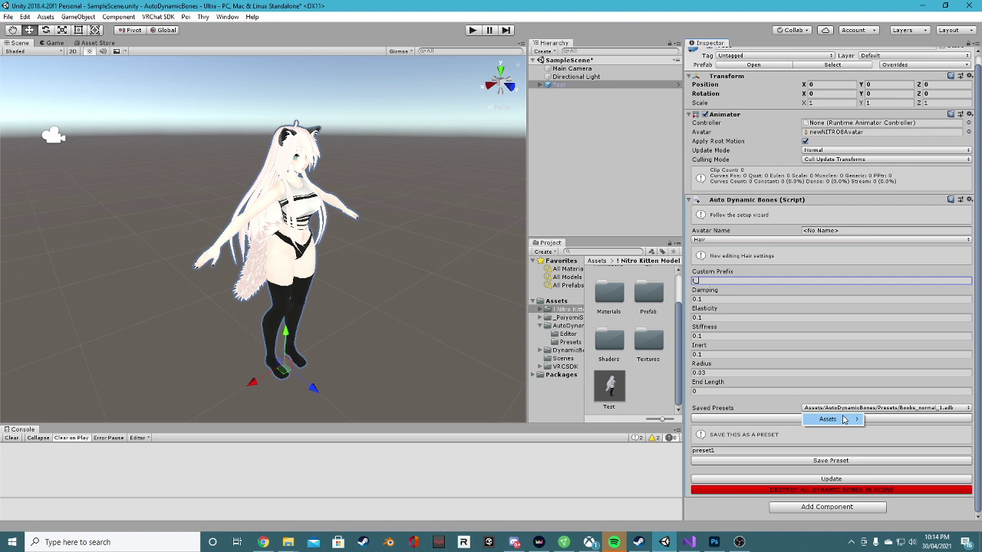
{"action": "mouse_move", "coordinate": [844, 419]}
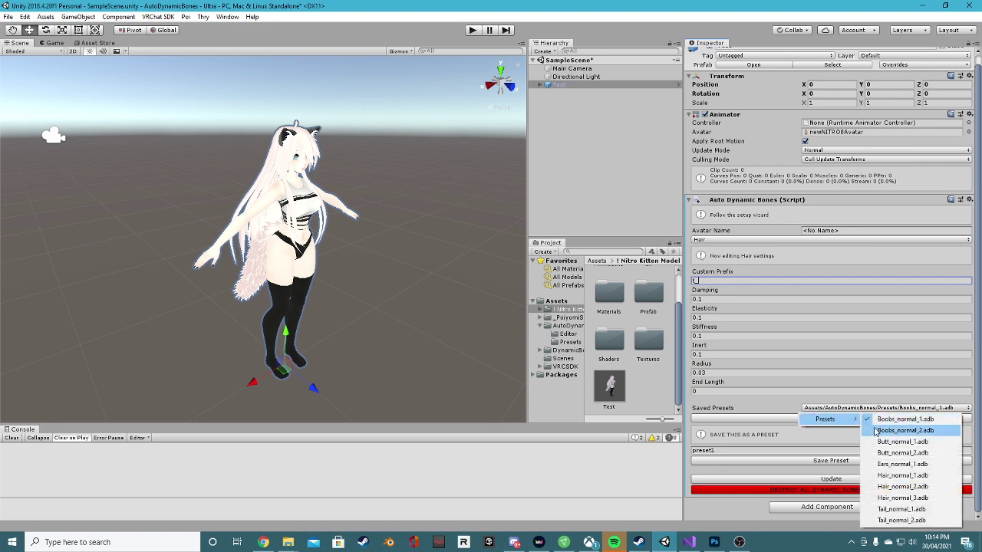
{"action": "left_click", "coordinate": [903, 498]}
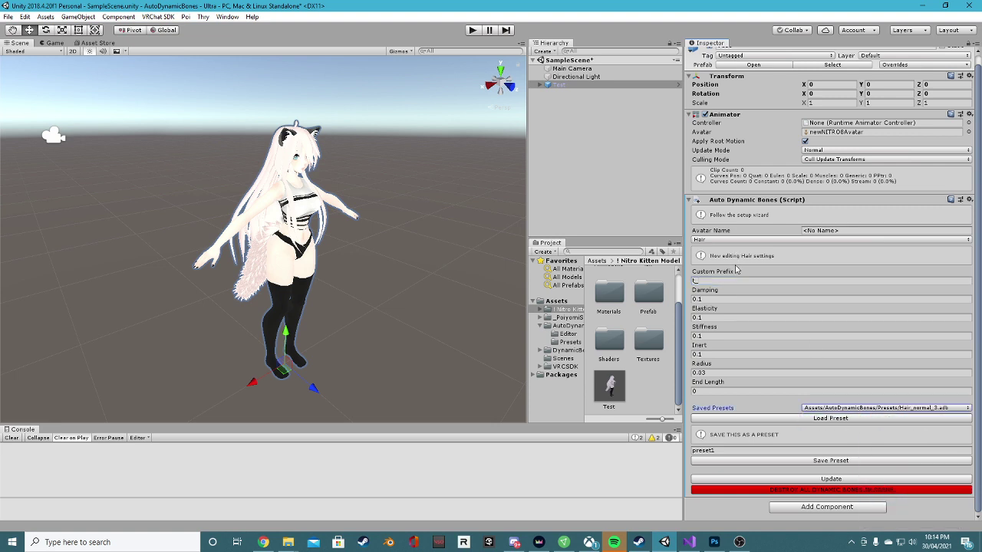
- Switch the Auto Dynamic Bones settings to Boobs and load the Boobs_normal_2.adb preset
{"action": "left_click", "coordinate": [710, 240]}
{"action": "left_click", "coordinate": [714, 263]}
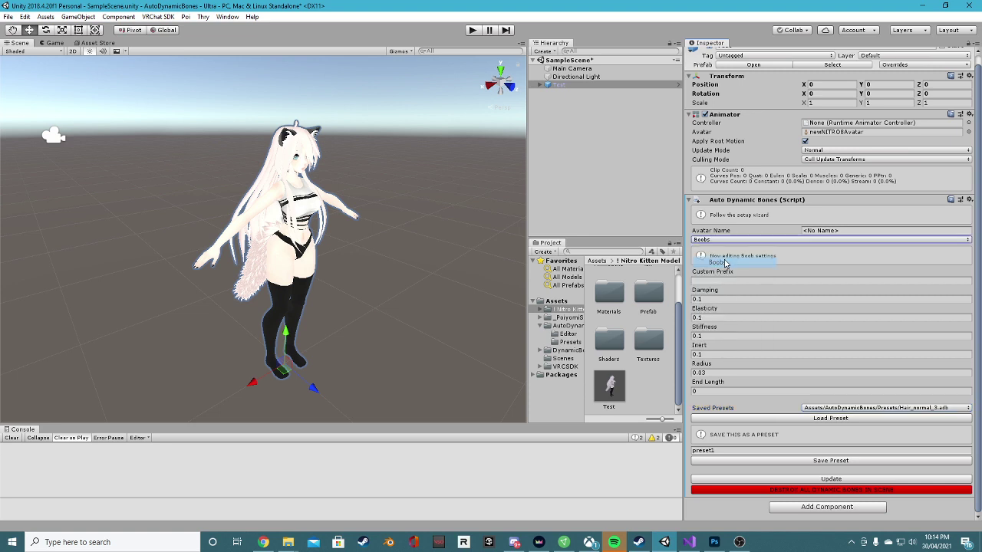
{"action": "left_click", "coordinate": [835, 410]}
{"action": "mouse_move", "coordinate": [817, 421]}
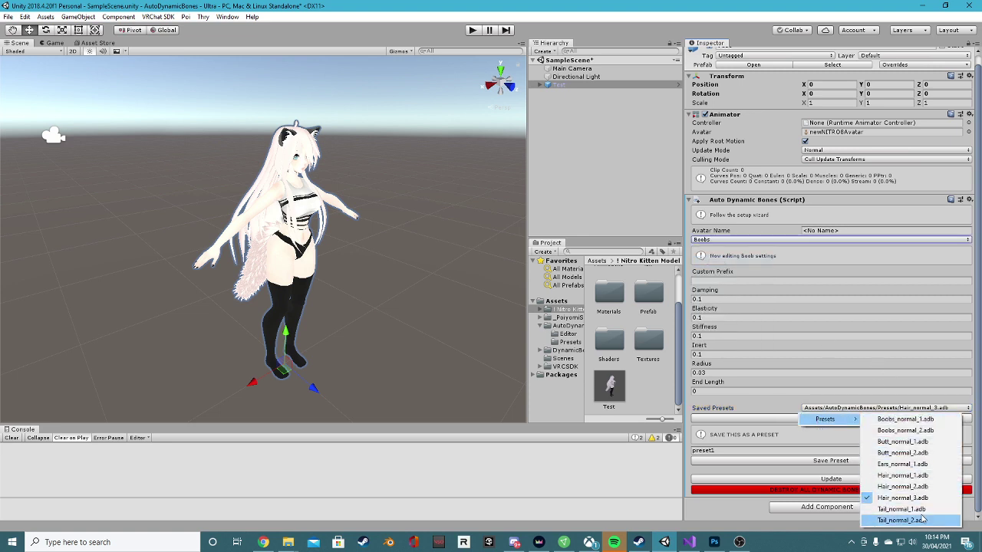
{"action": "left_click", "coordinate": [898, 431]}
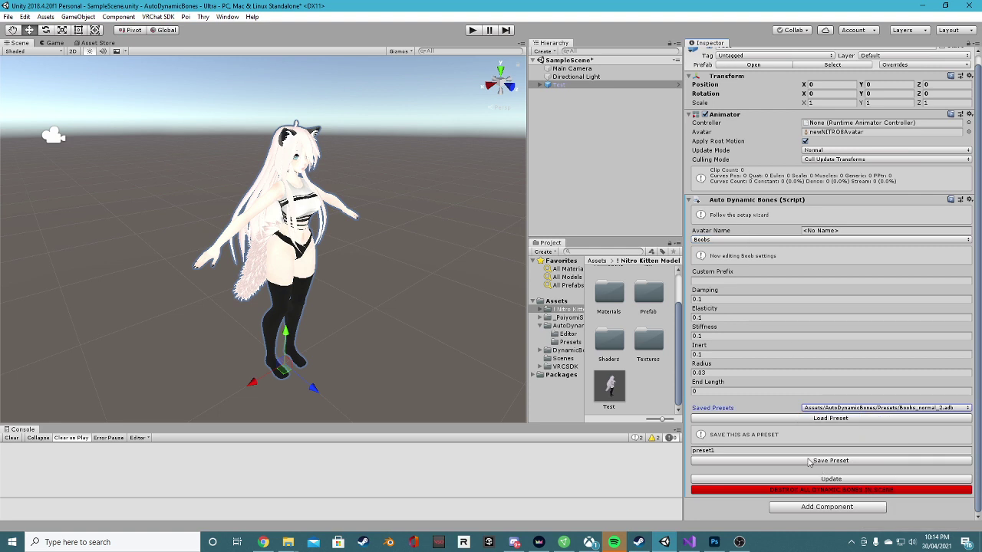
- Switch the Auto Dynamic Bones settings to Butt and load the Butt_normal_2.adb preset
{"action": "left_click", "coordinate": [737, 242]}
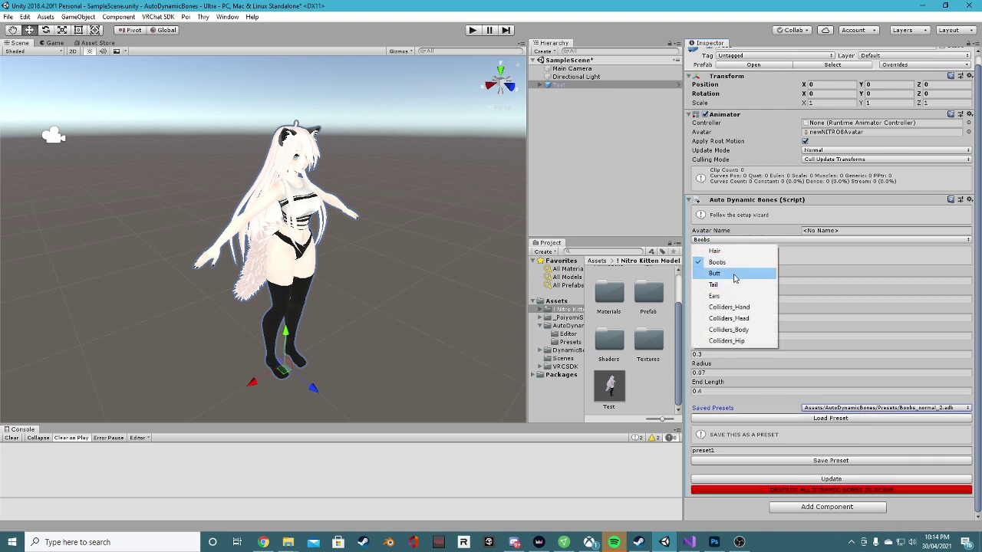
{"action": "left_click", "coordinate": [730, 273]}
{"action": "left_click", "coordinate": [847, 410]}
{"action": "mouse_move", "coordinate": [827, 418]}
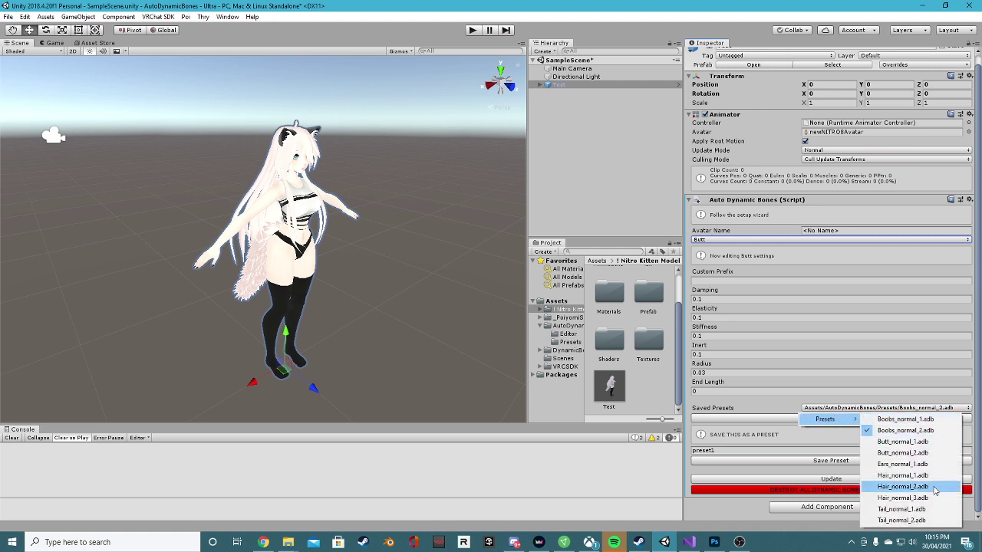
{"action": "left_click", "coordinate": [906, 454]}
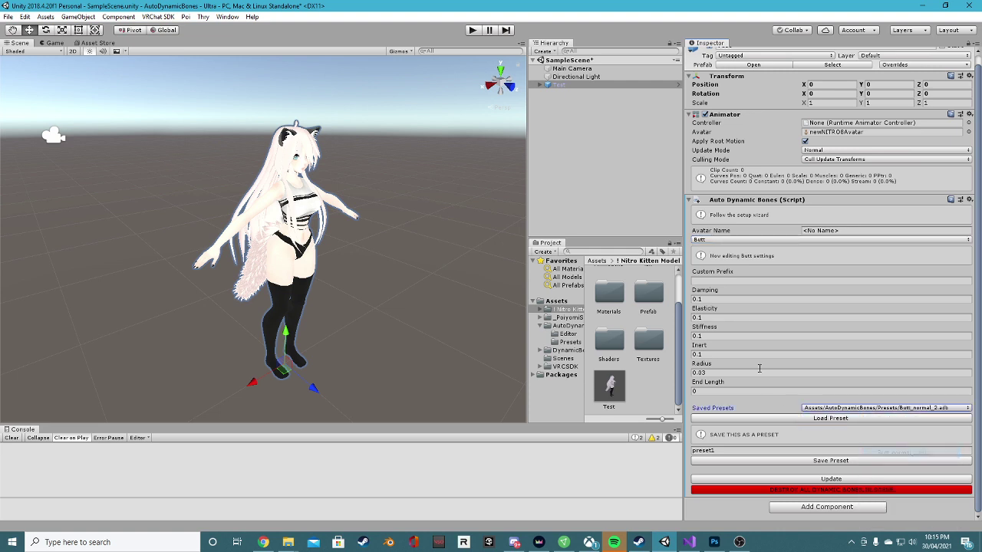
{"action": "left_click", "coordinate": [809, 419]}
- Switch the Auto Dynamic Bones settings to Tail and load the Tail_normal_2.adb preset
{"action": "left_click", "coordinate": [740, 240]}
{"action": "left_click", "coordinate": [718, 282]}
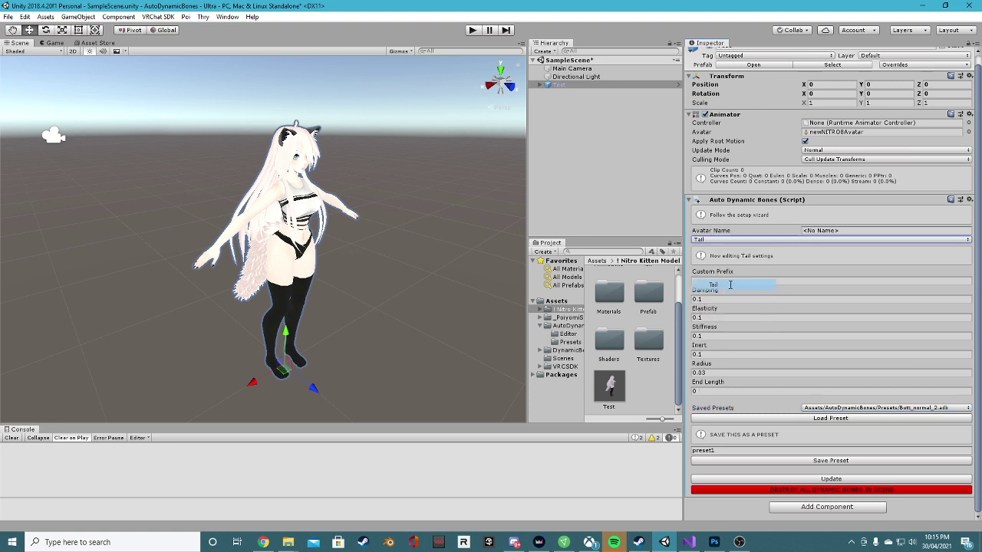
{"action": "left_click", "coordinate": [865, 409]}
{"action": "mouse_move", "coordinate": [837, 420]}
{"action": "mouse_move", "coordinate": [888, 420]}
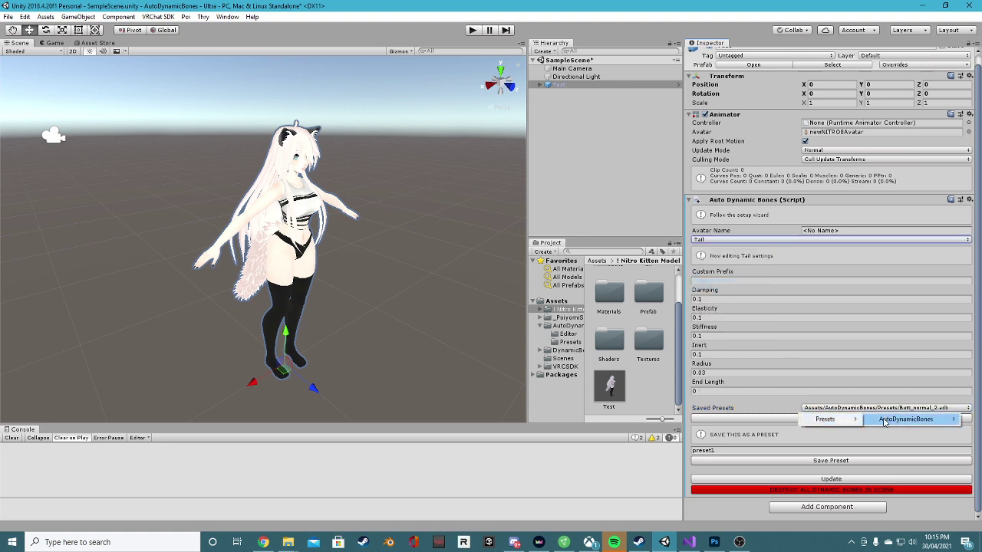
{"action": "left_click", "coordinate": [901, 521]}
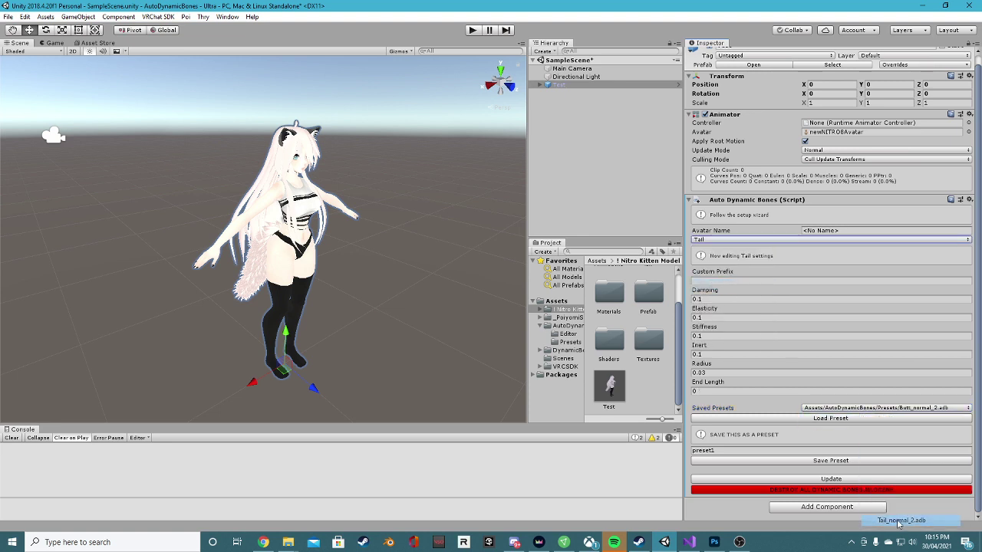
{"action": "left_click", "coordinate": [830, 418]}
- Switch the Auto Dynamic Bones settings to Ears and load the Ears_normal_1.adb preset
{"action": "left_click", "coordinate": [729, 239]}
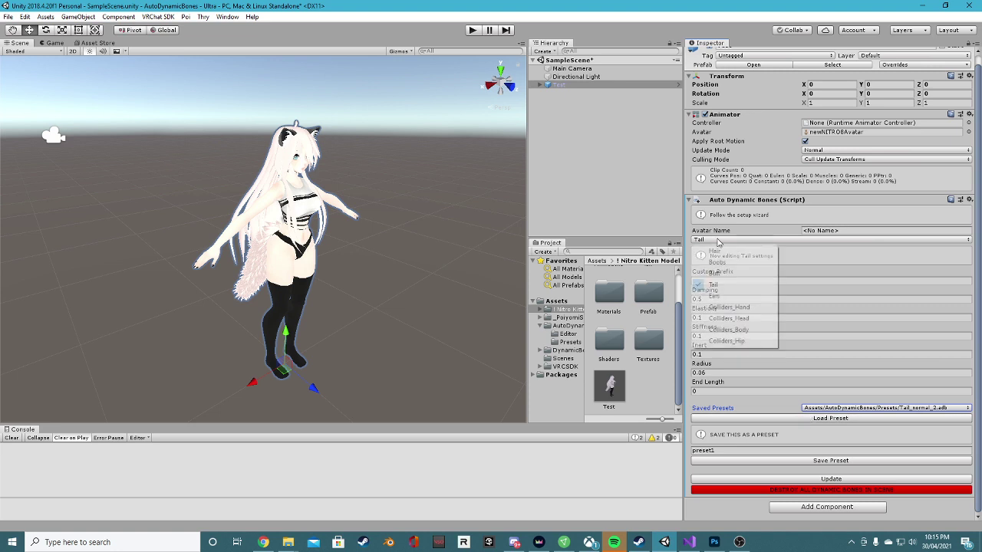
{"action": "left_click", "coordinate": [717, 296]}
{"action": "left_click", "coordinate": [826, 408]}
{"action": "mouse_move", "coordinate": [826, 424]}
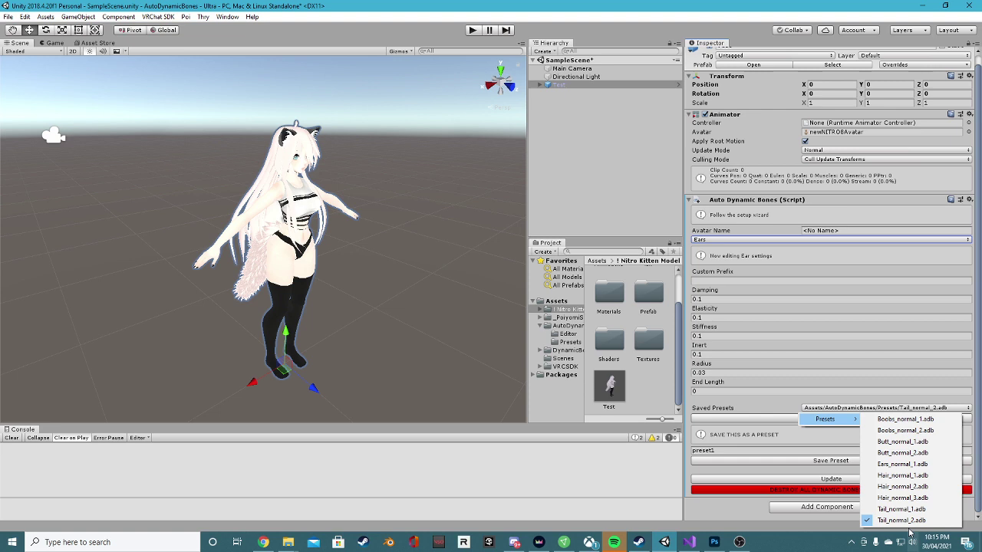
{"action": "left_click", "coordinate": [903, 464]}
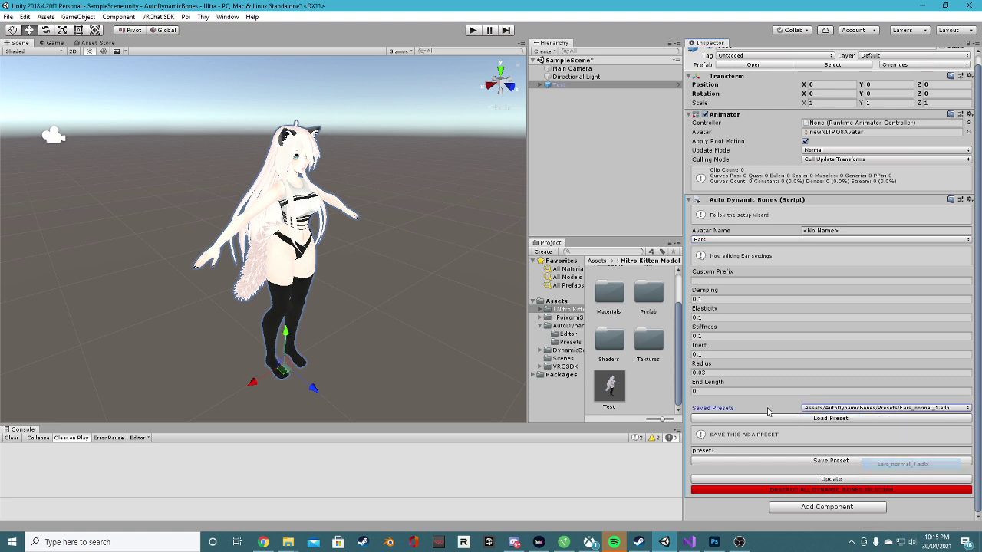
{"action": "left_click", "coordinate": [833, 419]}
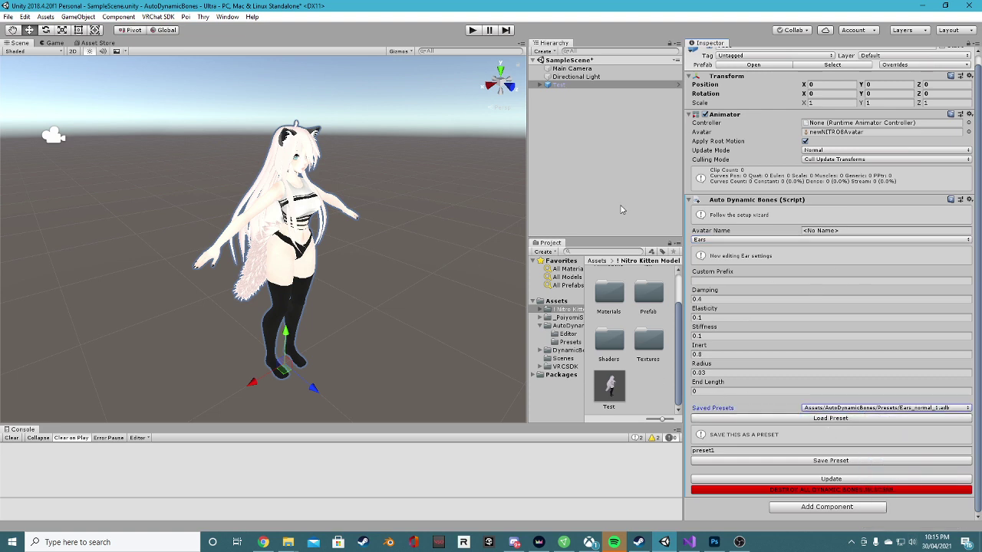
- Show the Colliders_Hand settings, switch to Colliders_Head and open its radius for editing
{"action": "left_click", "coordinate": [698, 240]}
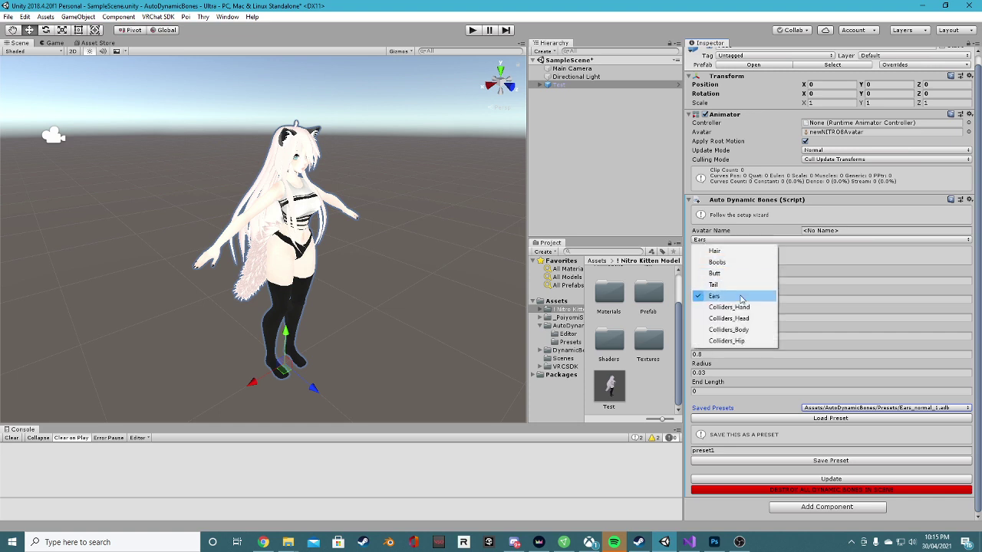
{"action": "left_click", "coordinate": [737, 304]}
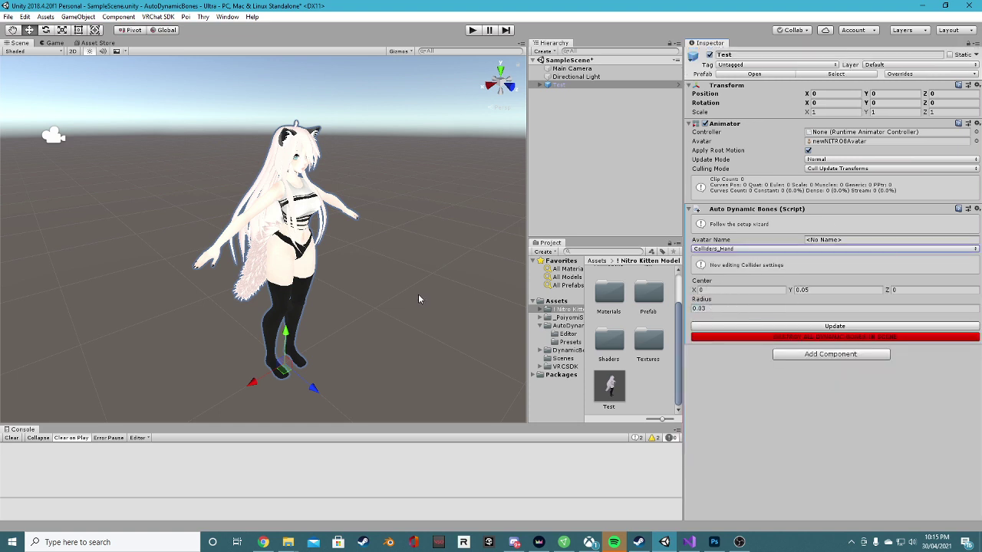
{"action": "left_click", "coordinate": [735, 250]}
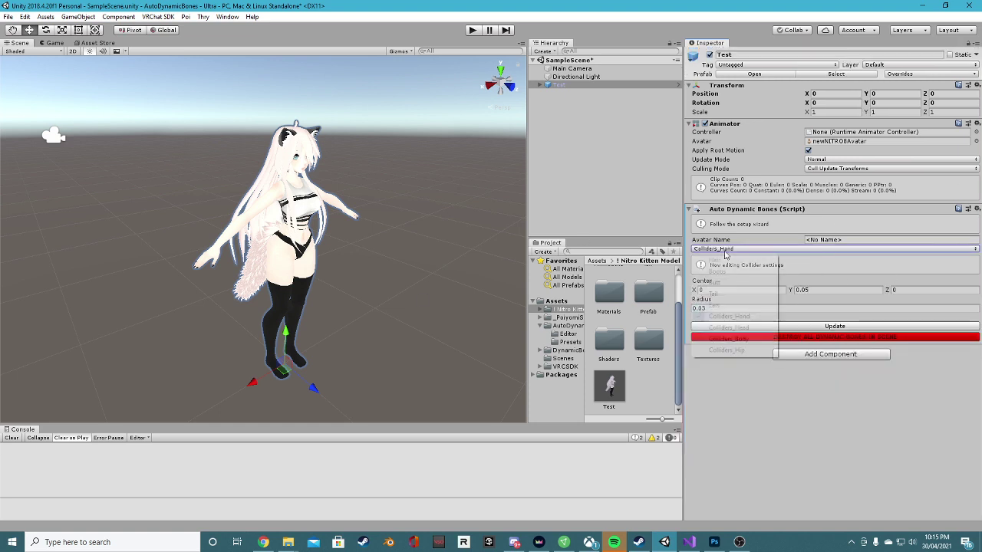
{"action": "left_click", "coordinate": [735, 333]}
{"action": "left_click", "coordinate": [704, 310]}
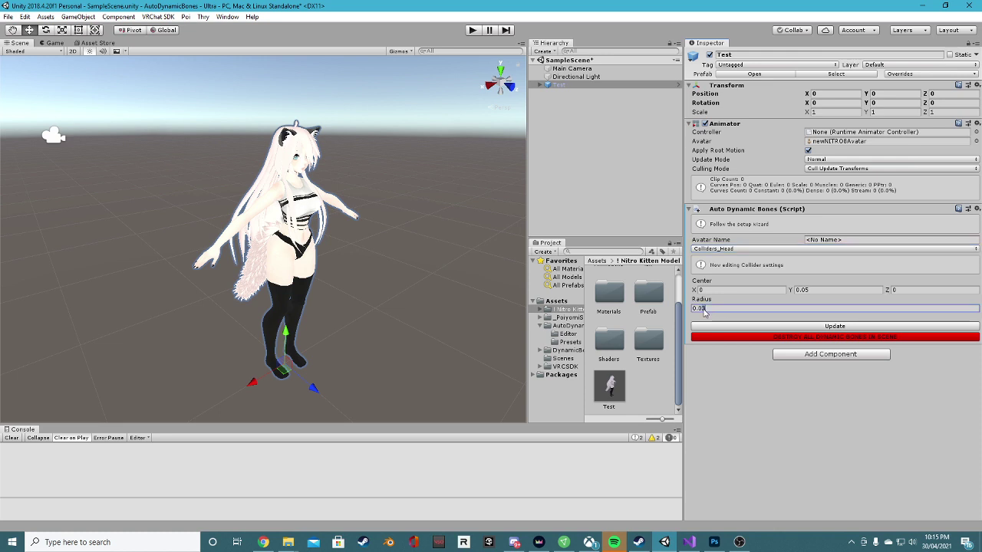
- Switch to the Colliders_Body settings and open the collider's radius for editing
{"action": "left_click", "coordinate": [731, 250]}
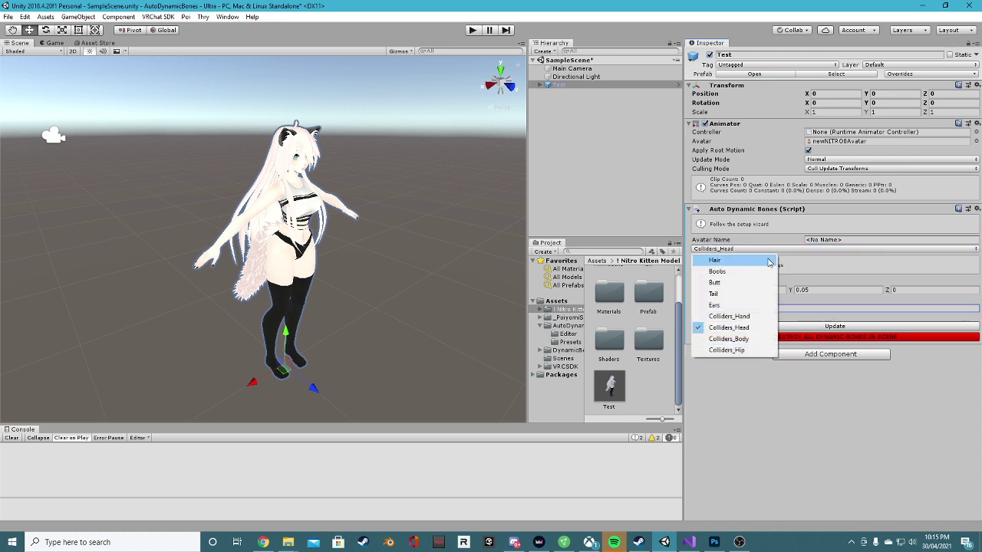
{"action": "left_click", "coordinate": [729, 339]}
{"action": "left_click", "coordinate": [704, 309]}
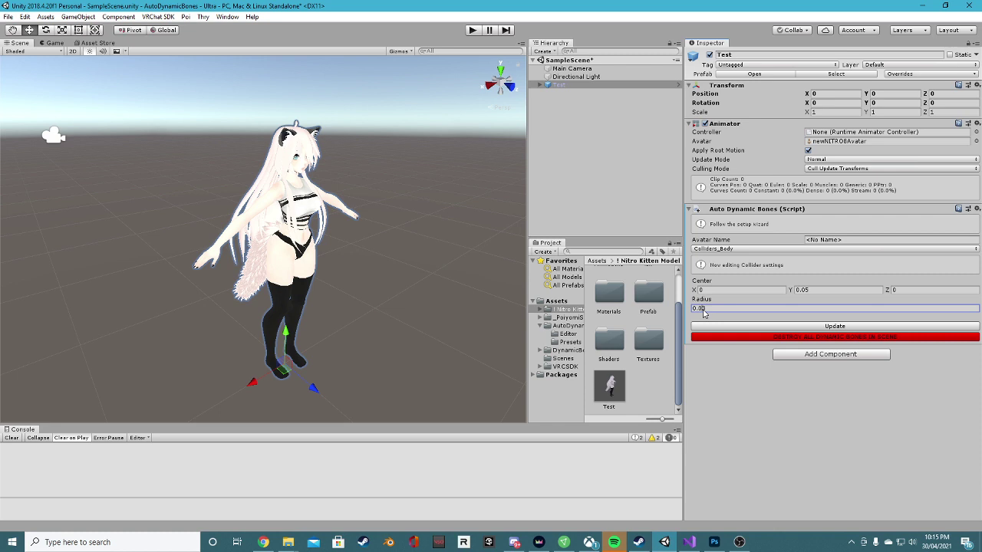
- Switch to the Colliders_Hip settings and set the collider's radius to 0.08
{"action": "left_click", "coordinate": [727, 250]}
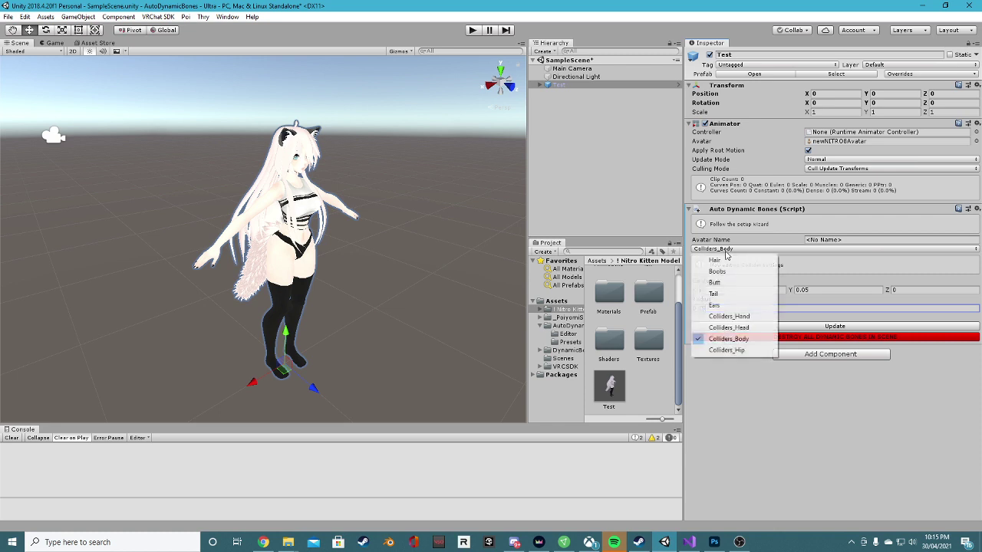
{"action": "left_click", "coordinate": [742, 351]}
{"action": "left_click_drag", "start_coordinate": [717, 310], "coordinate": [704, 309]}
{"action": "type", "text": "8"}
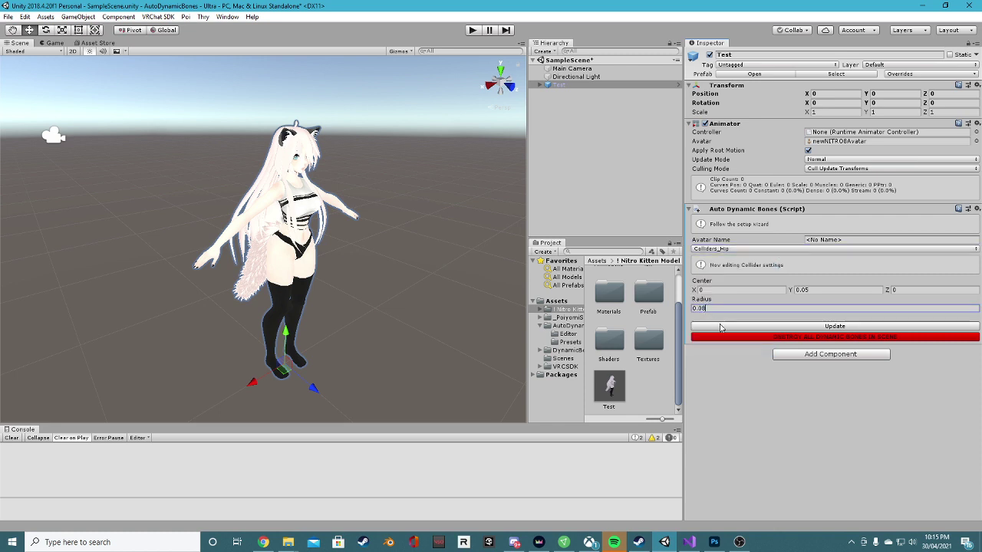
- Apply the edited collider settings to the avatar and enter play mode with the scene view showing
{"action": "left_click", "coordinate": [777, 328]}
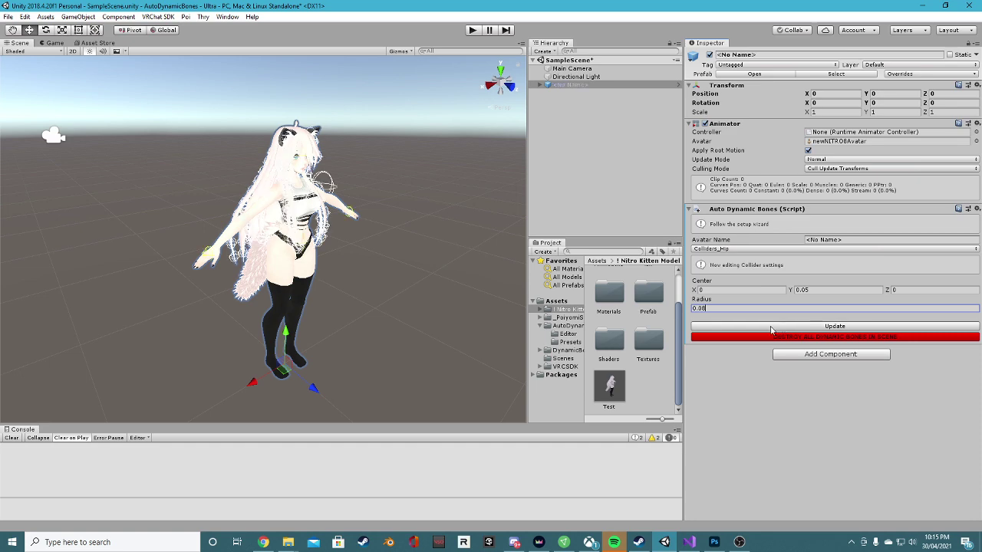
{"action": "left_click", "coordinate": [472, 30]}
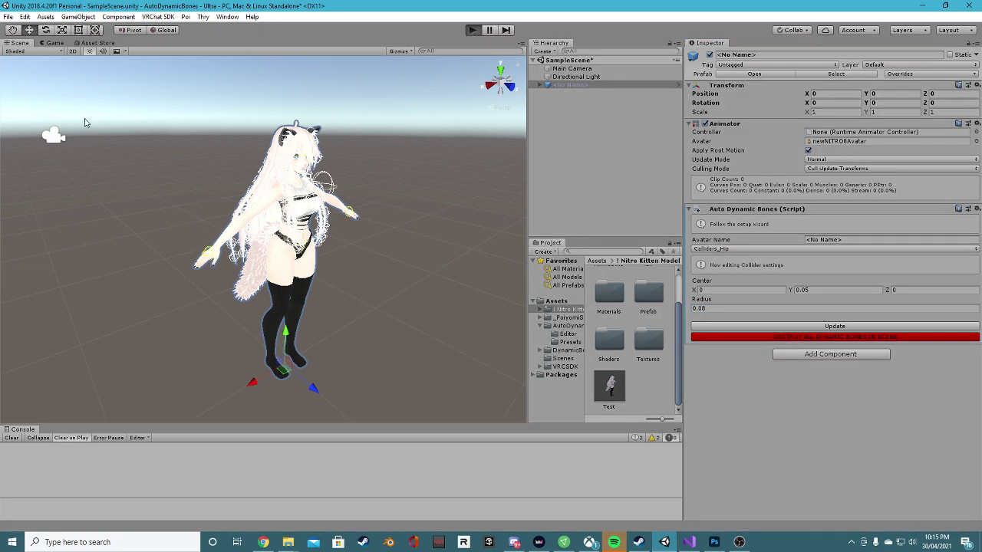
{"action": "left_click", "coordinate": [20, 43]}
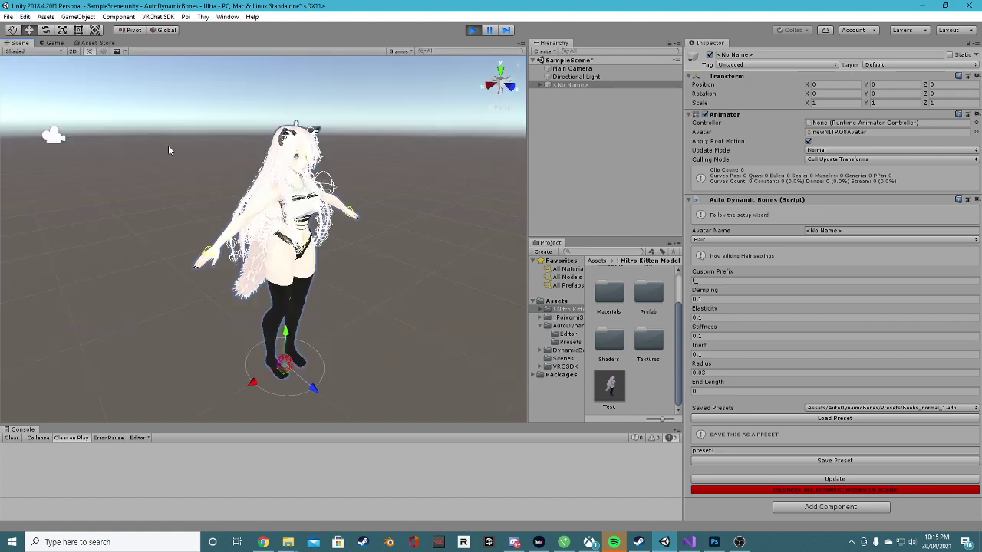
- Move the avatar along the X axis in play mode to test how its dynamic bones react
{"action": "mouse_move", "coordinate": [209, 342]}
{"action": "left_mouse_down"}
{"action": "mouse_move", "coordinate": [284, 337]}
{"action": "mouse_move", "coordinate": [190, 341]}
{"action": "mouse_move", "coordinate": [230, 336]}
{"action": "mouse_move", "coordinate": [209, 336]}
{"action": "left_mouse_up"}
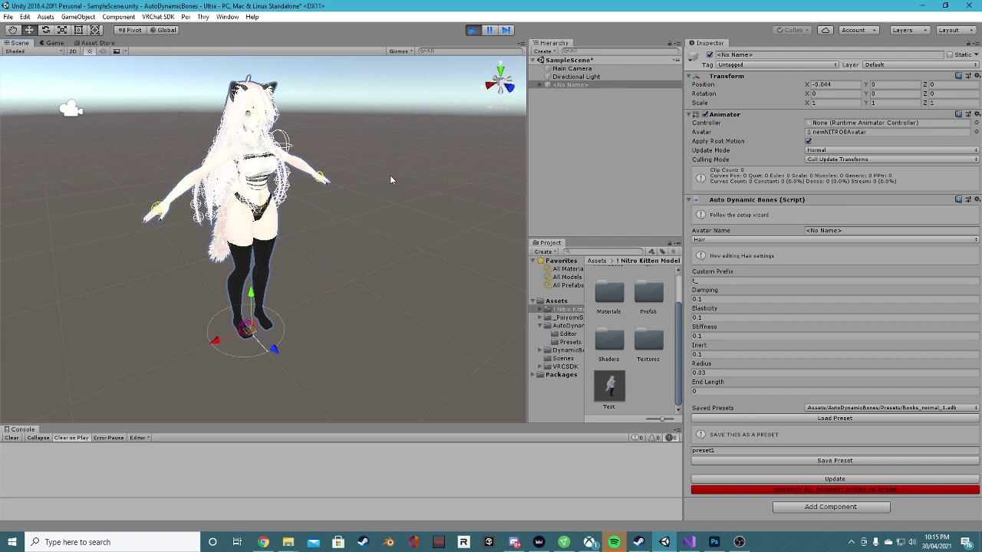
{"action": "key", "text": "a"}
{"action": "right_click_drag", "start_coordinate": [391, 176], "coordinate": [397, 177]}
{"action": "key", "text": "s"}
{"action": "right_click_drag", "start_coordinate": [354, 200], "coordinate": [358, 192]}
{"action": "key", "text": "w"}
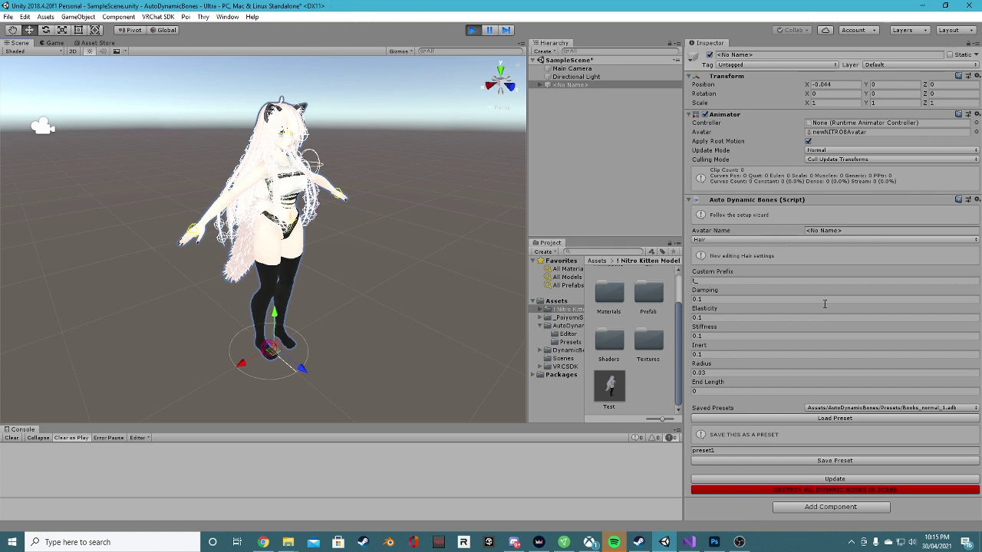
- Set the Hair damping to 1, update the dynamic bones and shift the avatar along X to test the movement
{"action": "left_click", "coordinate": [711, 298]}
{"action": "type", "text": "1"}
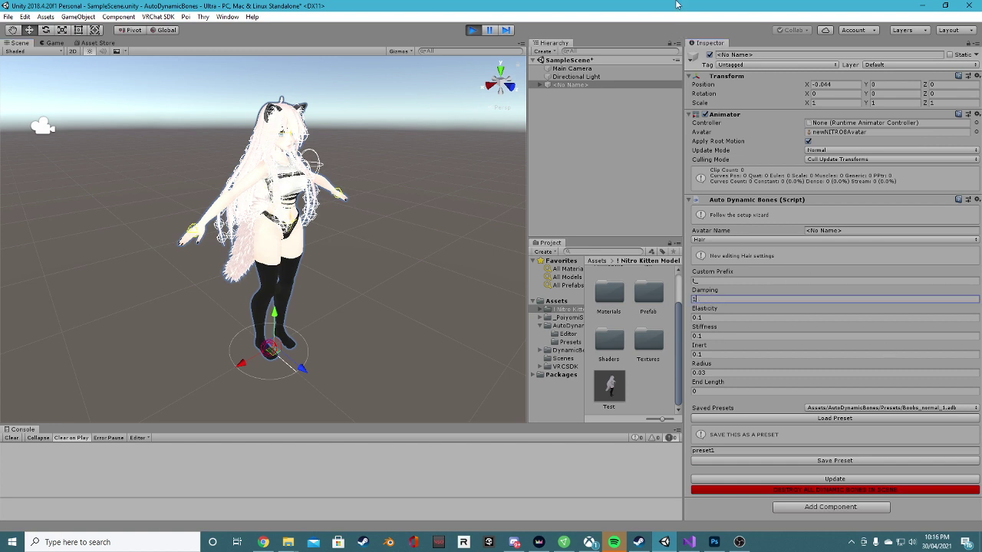
{"action": "type", "text": "1"}
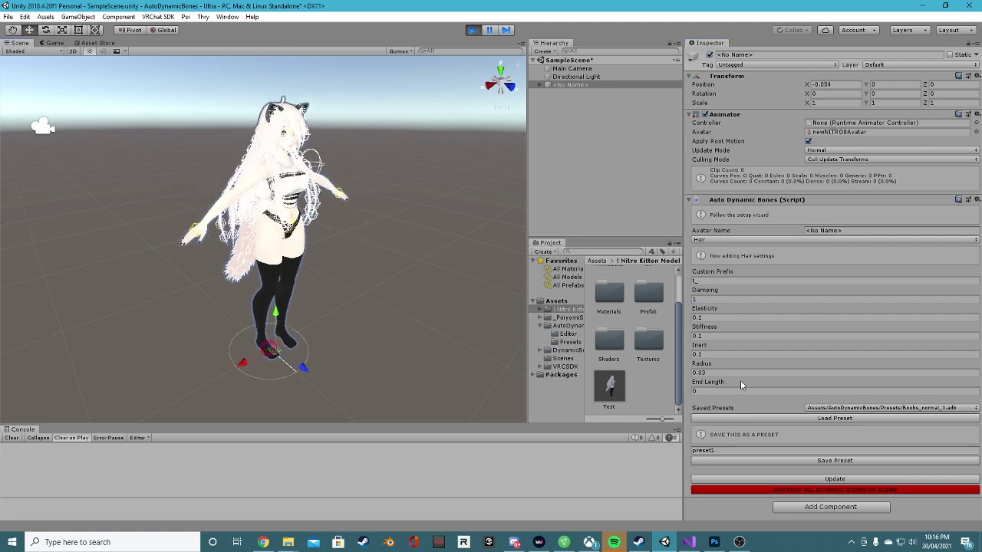
{"action": "left_click", "coordinate": [811, 481]}
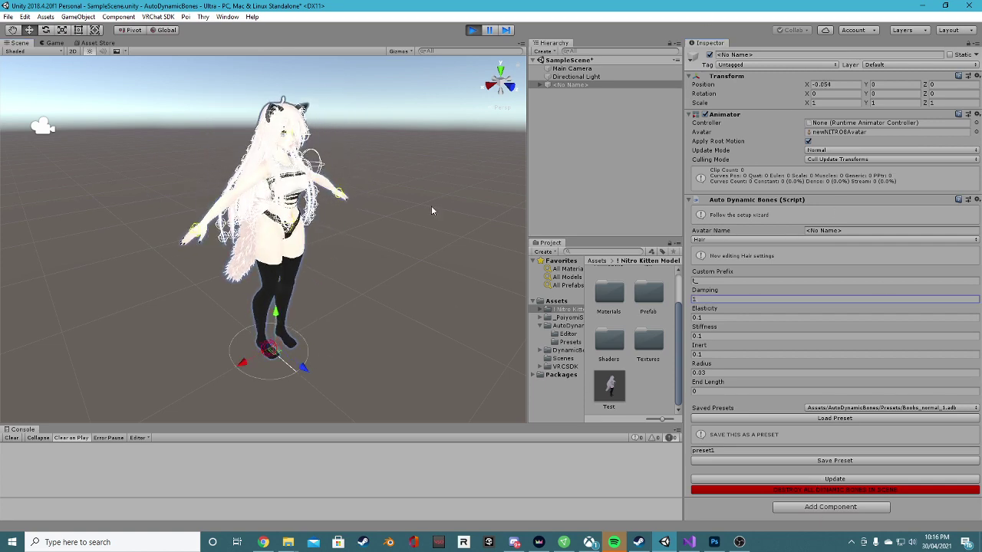
{"action": "mouse_move", "coordinate": [244, 362]}
{"action": "left_mouse_down"}
{"action": "mouse_move", "coordinate": [270, 339]}
{"action": "mouse_move", "coordinate": [185, 355]}
{"action": "mouse_move", "coordinate": [298, 309]}
{"action": "mouse_move", "coordinate": [244, 315]}
{"action": "mouse_move", "coordinate": [209, 340]}
{"action": "mouse_move", "coordinate": [268, 366]}
{"action": "mouse_move", "coordinate": [232, 371]}
{"action": "mouse_move", "coordinate": [253, 358]}
{"action": "left_mouse_up"}
{"action": "left_click", "coordinate": [599, 87]}
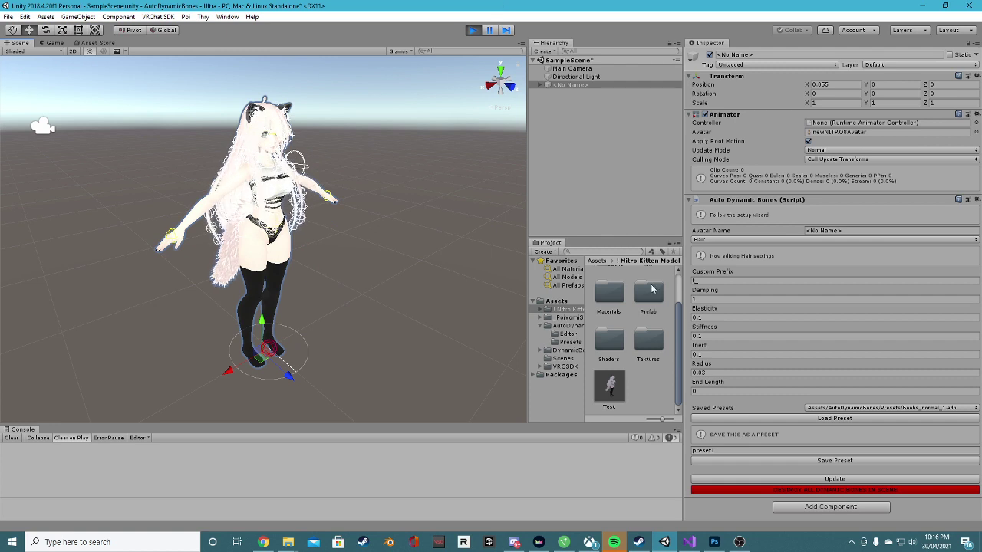
- Copy the Auto Dynamic Bones component, exit play mode and paste its values onto the avatar's existing component
{"action": "right_click", "coordinate": [754, 201]}
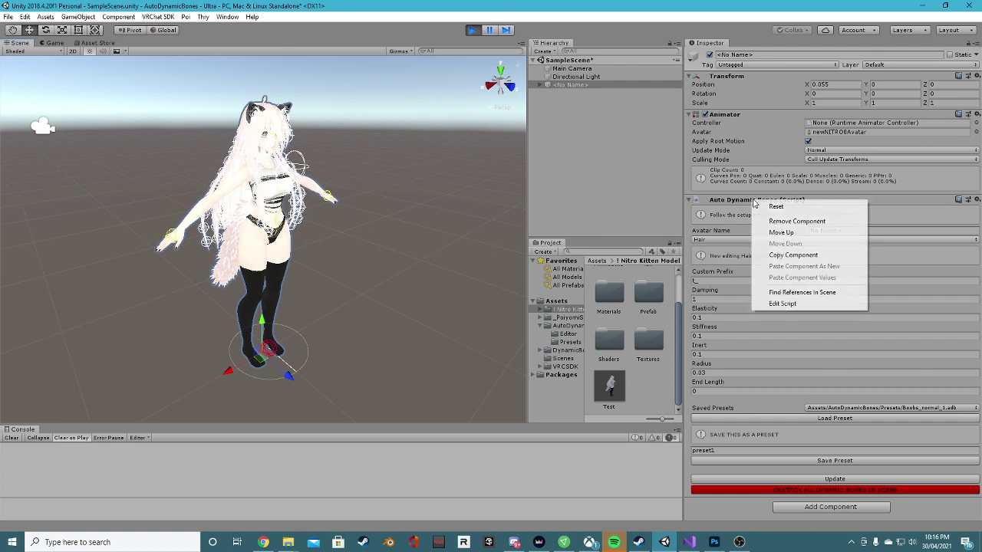
{"action": "left_click", "coordinate": [814, 255]}
{"action": "left_click", "coordinate": [473, 30]}
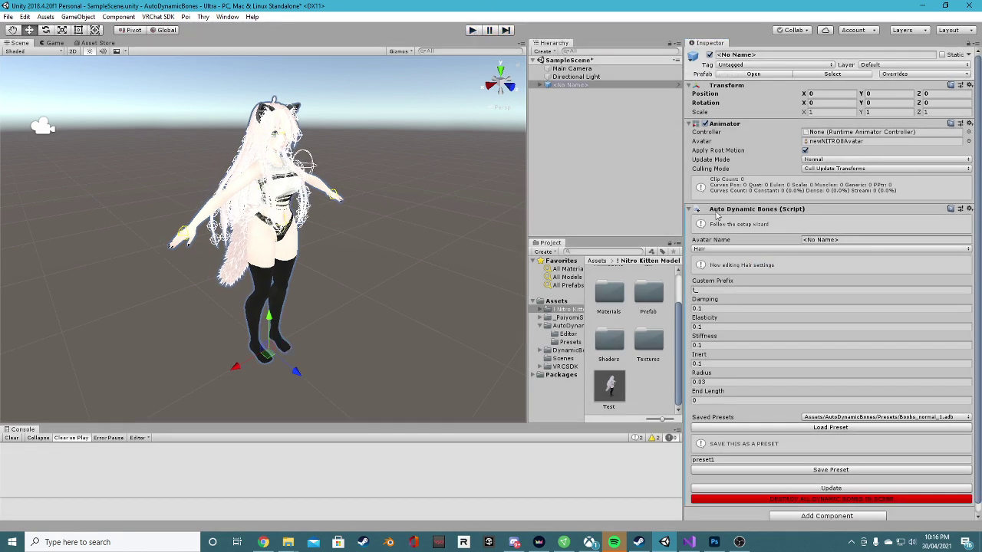
{"action": "right_click", "coordinate": [740, 211]}
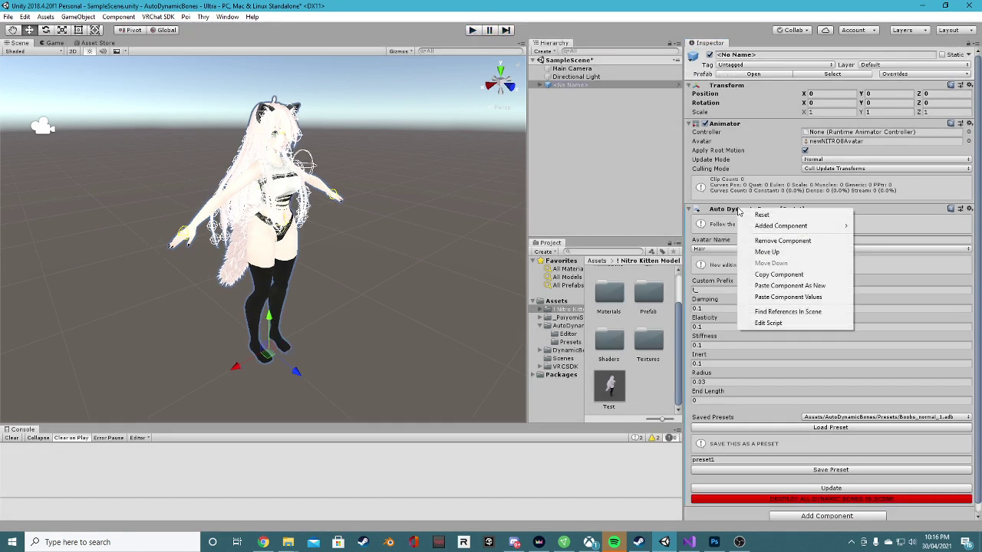
{"action": "left_click", "coordinate": [782, 298]}
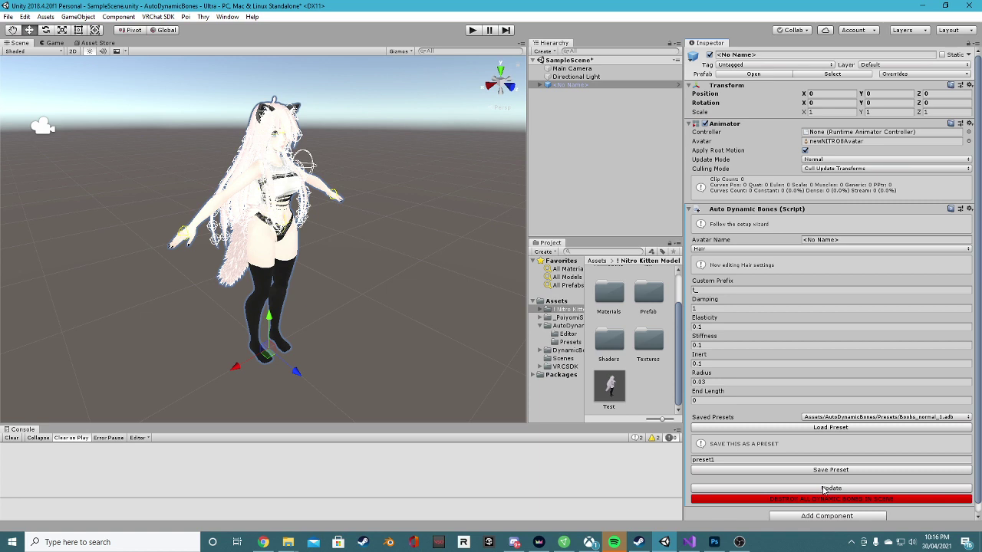
{"action": "right_click_drag", "start_coordinate": [334, 233], "coordinate": [355, 232]}
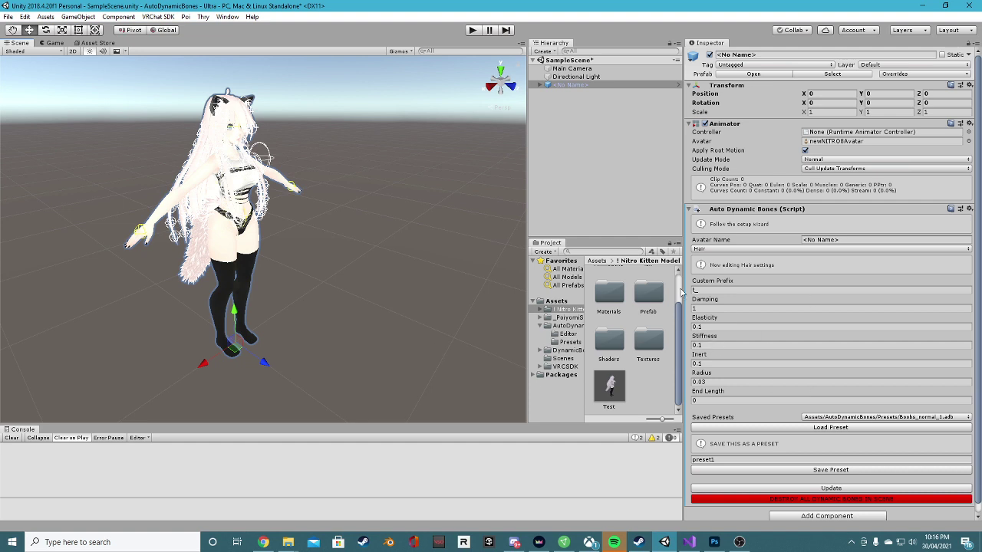
{"action": "left_click", "coordinate": [761, 460]}
{"action": "key", "text": "ctrl+a"}
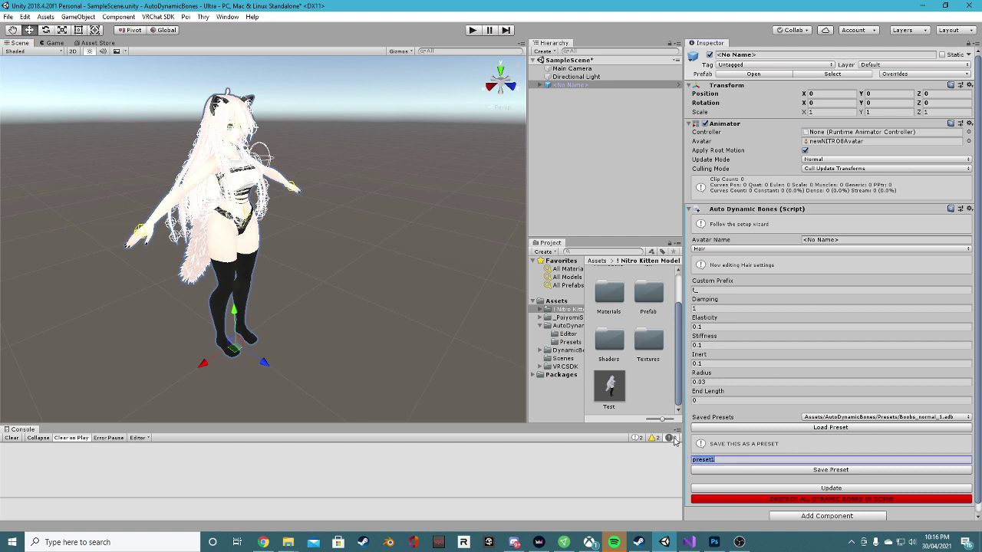
{"action": "type", "text": "te"}
{"action": "left_click", "coordinate": [827, 468]}
{"action": "left_click", "coordinate": [901, 416]}
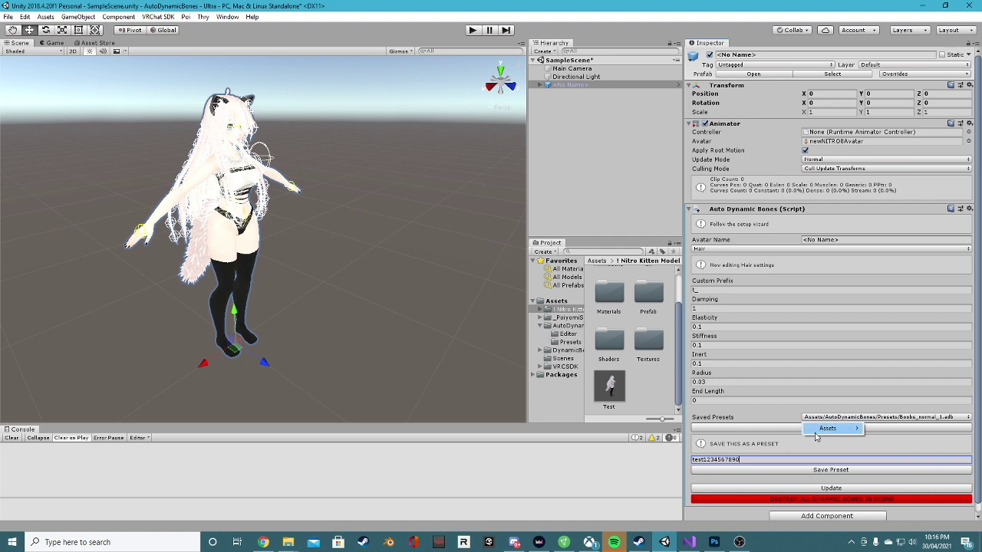
{"action": "mouse_move", "coordinate": [843, 434]}
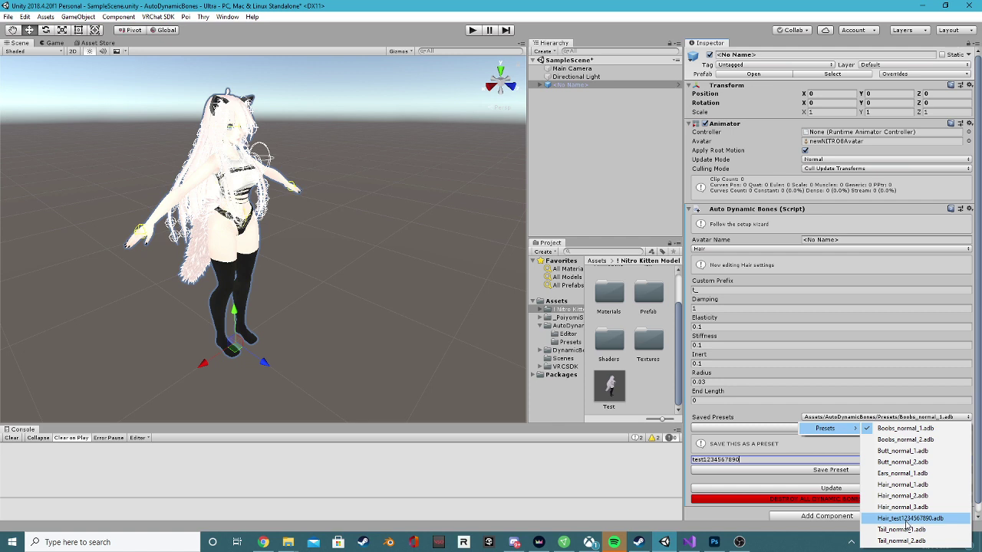
{"action": "left_click", "coordinate": [574, 350]}
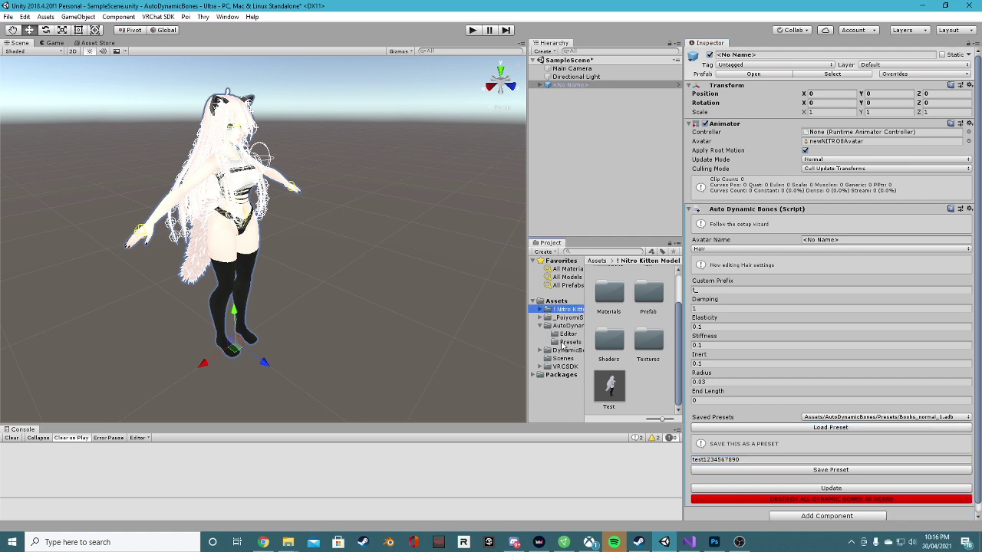
{"action": "left_click", "coordinate": [570, 342]}
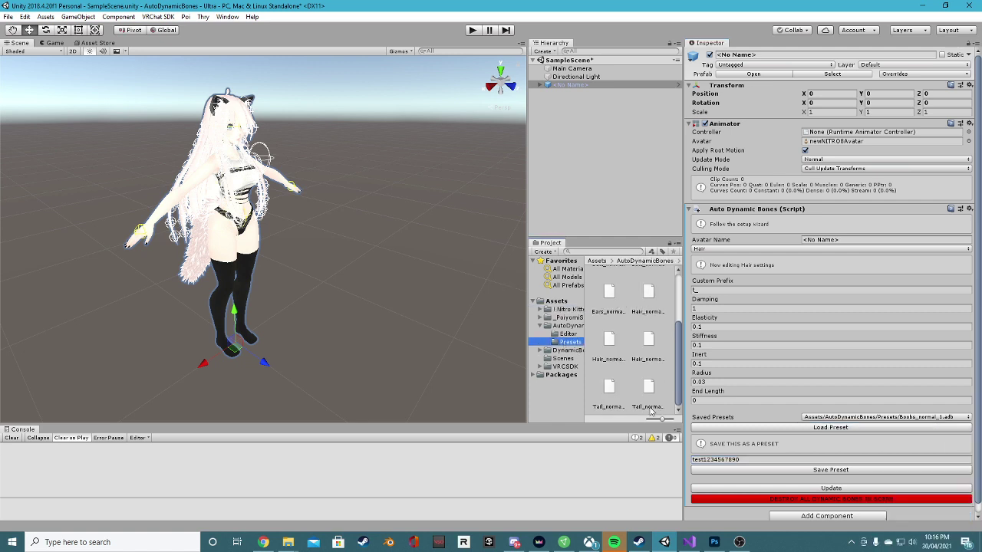
{"action": "left_click_drag", "start_coordinate": [661, 420], "coordinate": [622, 418]}
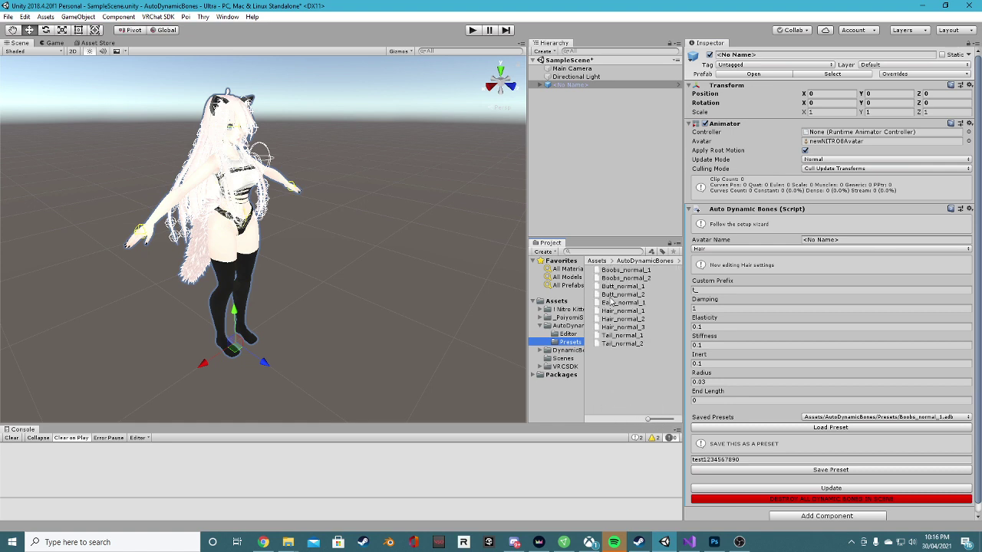
{"action": "right_click", "coordinate": [645, 367]}
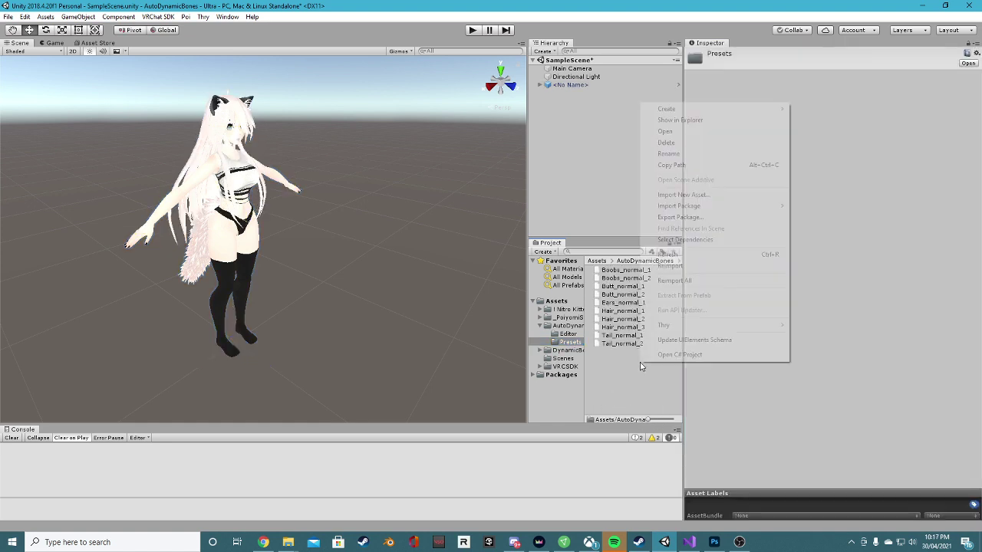
{"action": "left_click", "coordinate": [676, 260]}
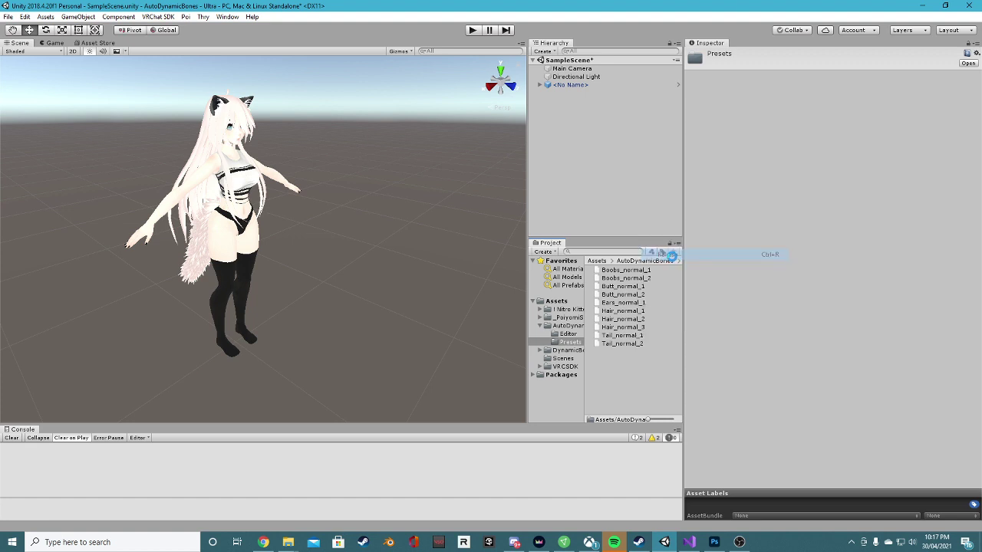
{"action": "left_click", "coordinate": [642, 337]}
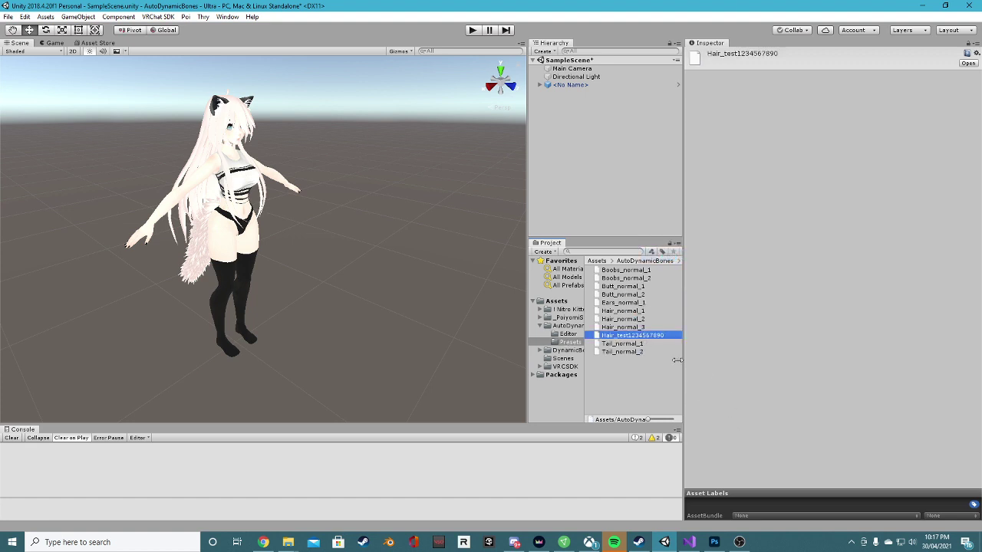
- Reselect the avatar to show its Auto Dynamic Bones settings and widen the scene view
{"action": "left_click", "coordinate": [603, 84]}
{"action": "scroll", "coordinate": [804, 270], "scroll_direction": "down", "scroll_amount": 1}
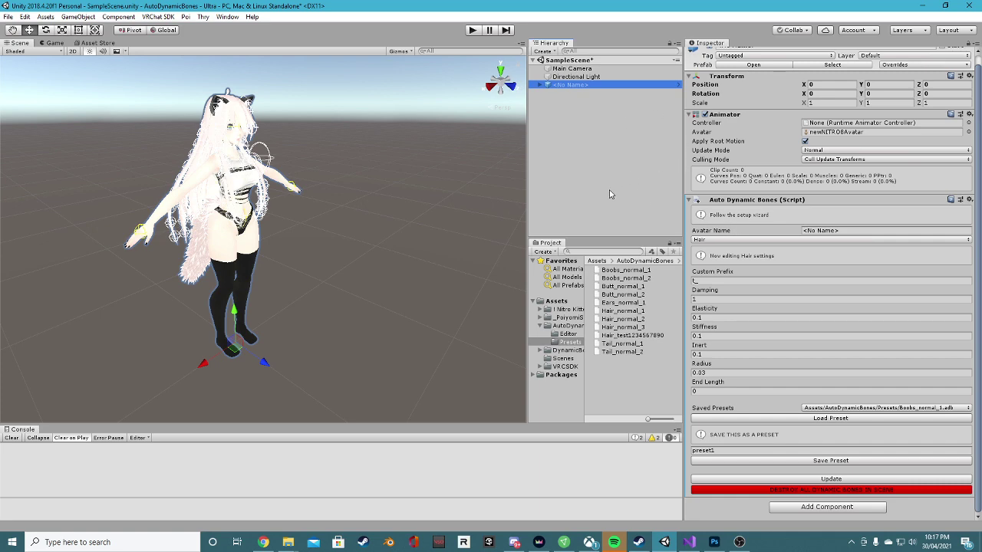
{"action": "left_click_drag", "start_coordinate": [528, 174], "coordinate": [515, 181]}
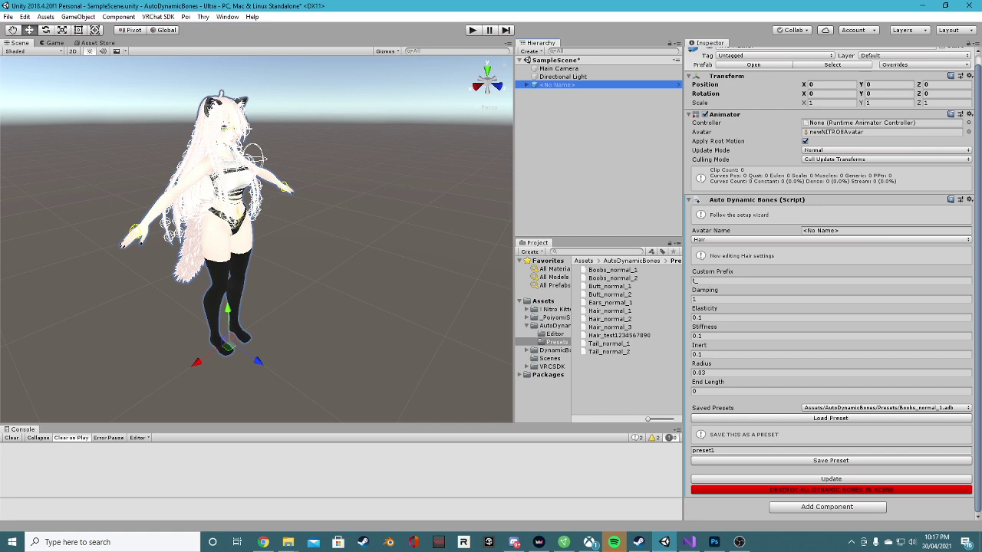
{"action": "left_click_drag", "start_coordinate": [514, 131], "coordinate": [560, 134]}
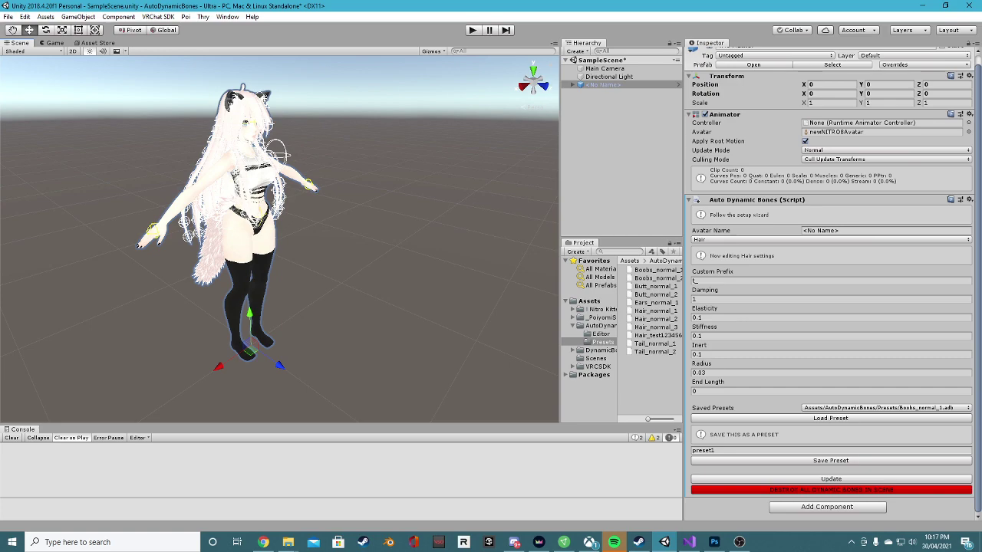